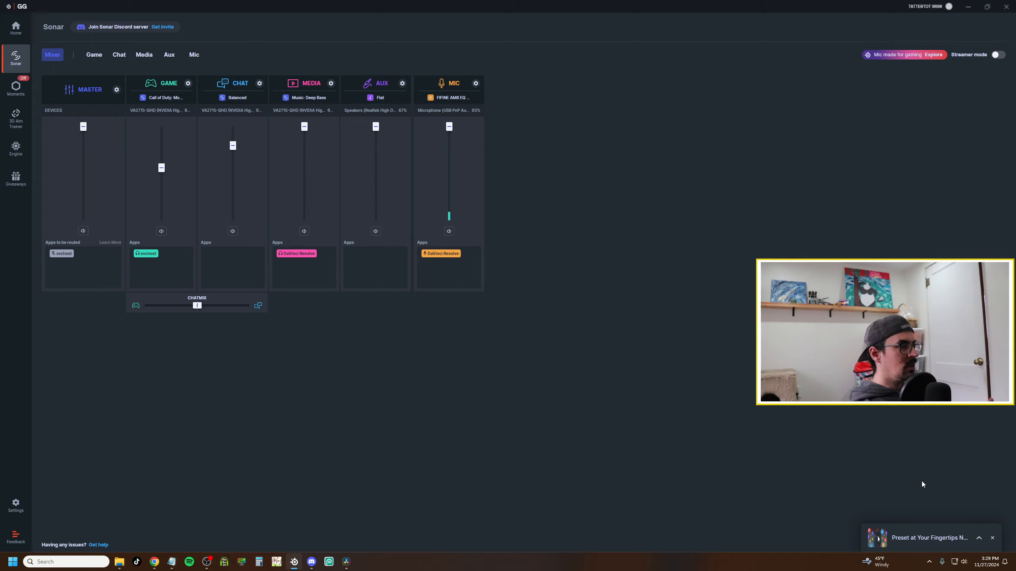
Open the system sound settings and, from there, the classic Sound control panel via More sound settings.
{"action": "right_click", "coordinate": [963, 564]}
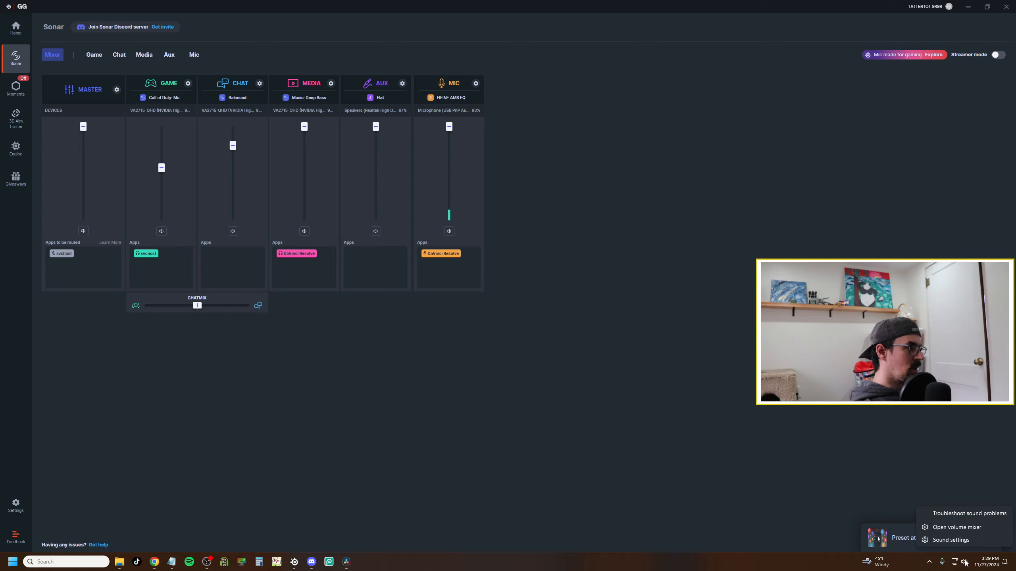
{"action": "left_click", "coordinate": [946, 541]}
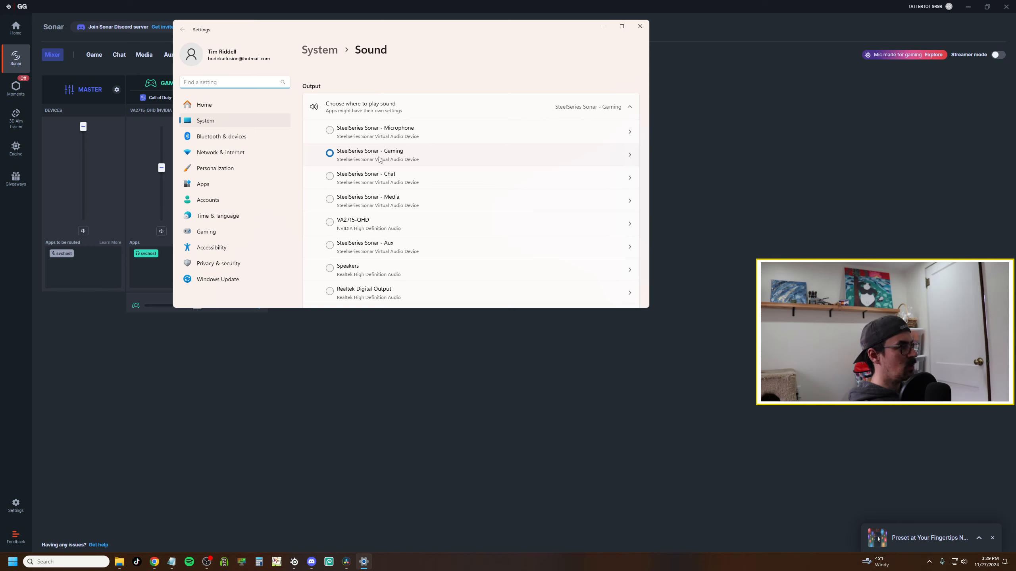
{"action": "scroll", "coordinate": [378, 163], "scroll_direction": "down", "scroll_amount": 1}
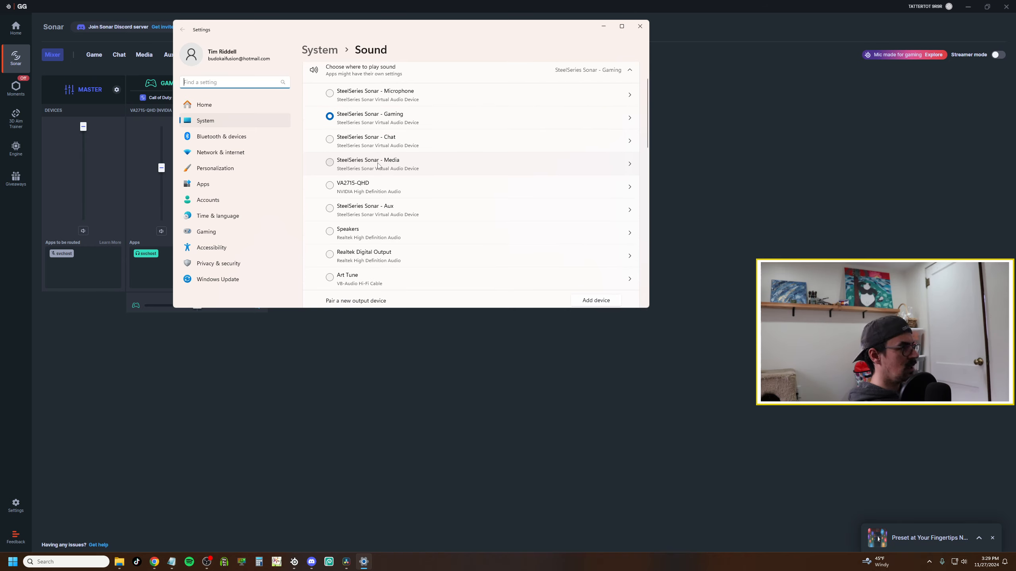
{"action": "scroll", "coordinate": [378, 165], "scroll_direction": "down", "scroll_amount": 6}
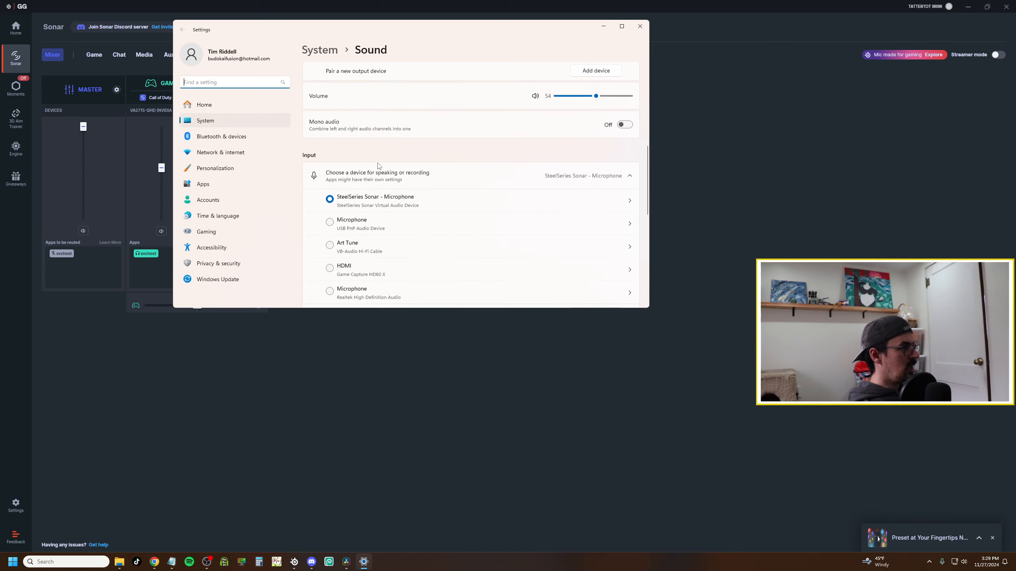
{"action": "scroll", "coordinate": [380, 180], "scroll_direction": "down", "scroll_amount": 1}
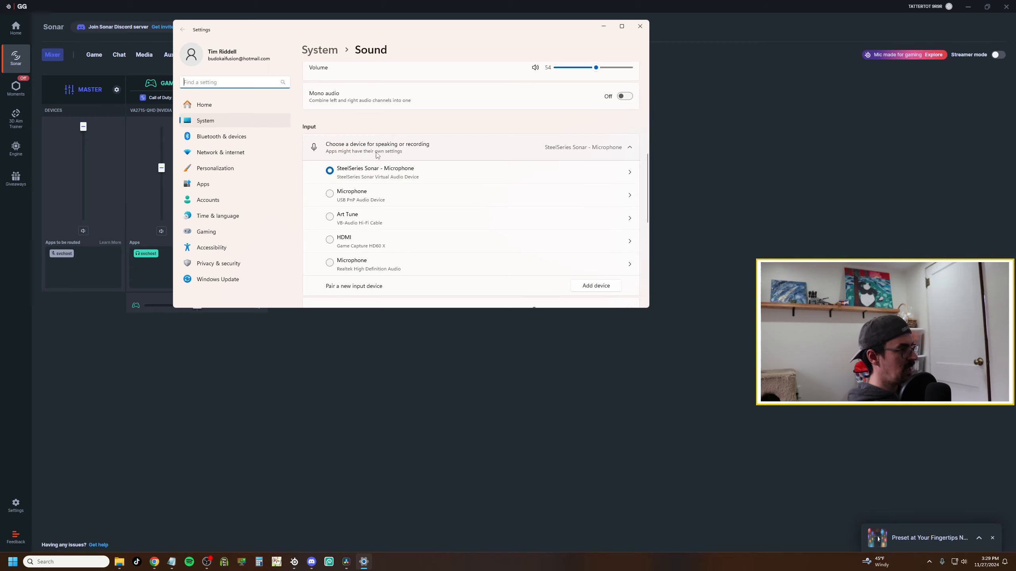
{"action": "scroll", "coordinate": [314, 252], "scroll_direction": "down", "scroll_amount": 5}
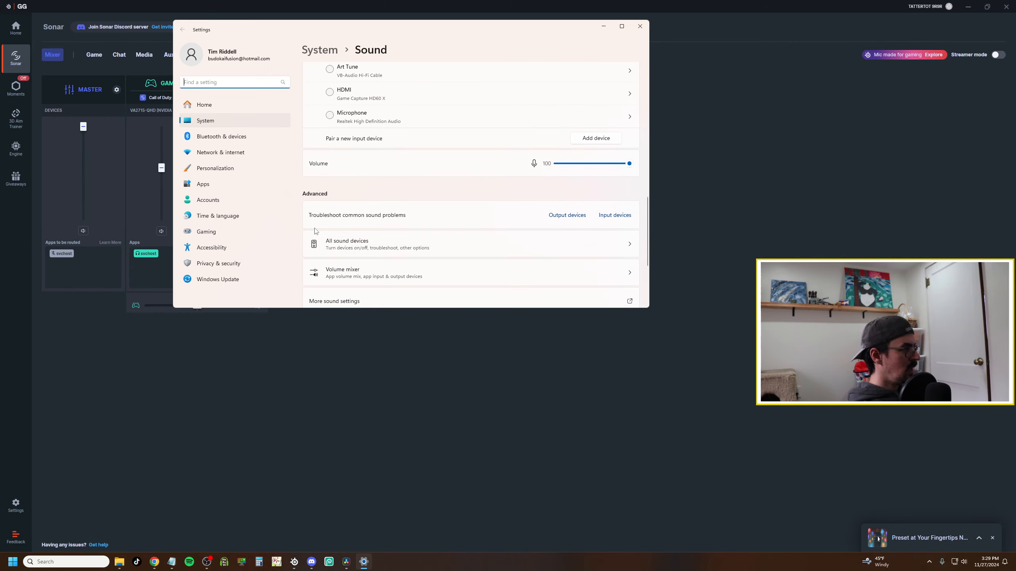
{"action": "left_click", "coordinate": [370, 227]}
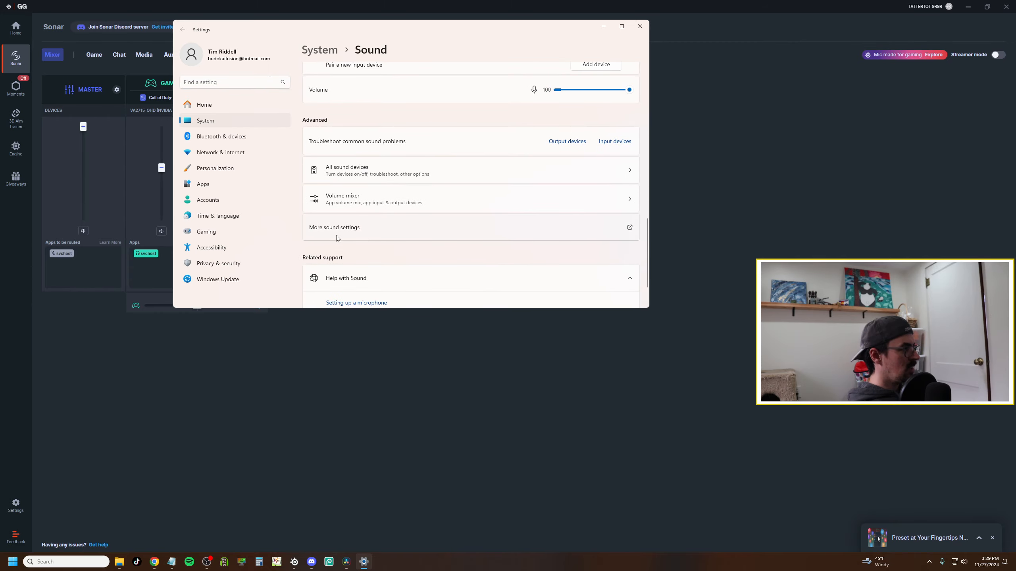
{"action": "left_click_drag", "start_coordinate": [121, 51], "coordinate": [472, 80]}
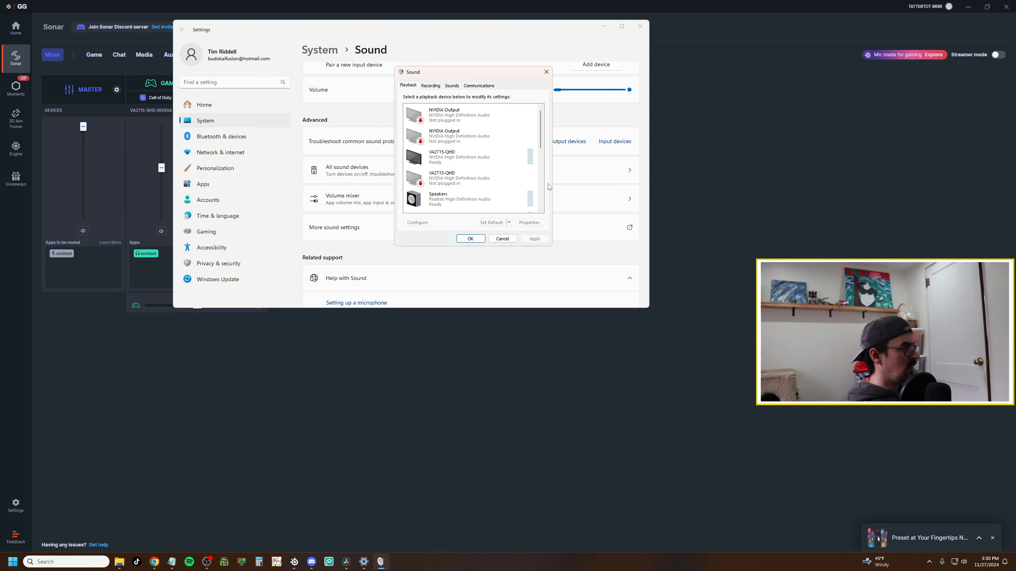
Review the default device options for the SteelSeries Sonar Gaming and Chat playback devices, then close the Sound dialog and settings.
{"action": "left_click_drag", "start_coordinate": [541, 141], "coordinate": [545, 199]}
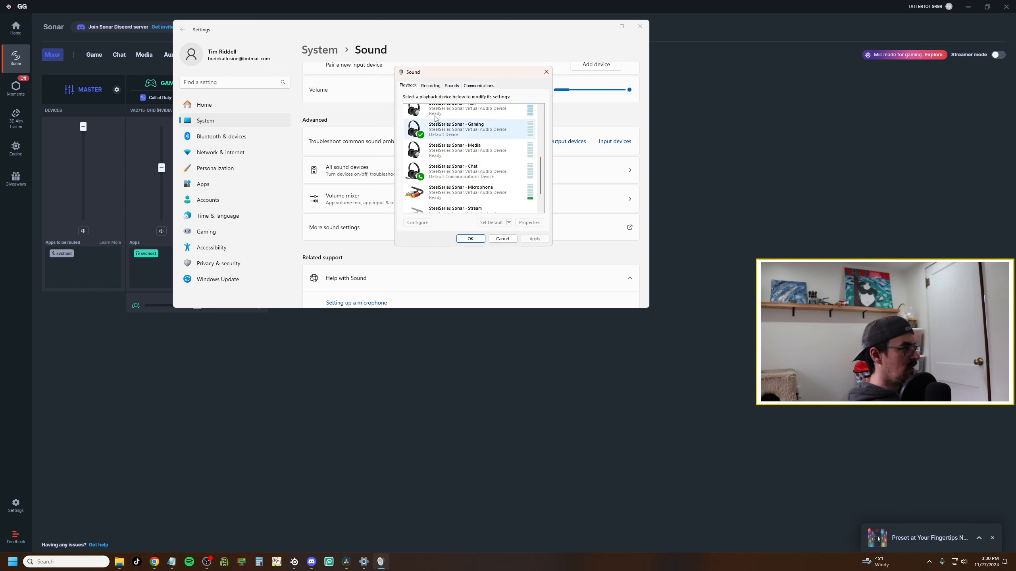
{"action": "left_click", "coordinate": [463, 129]}
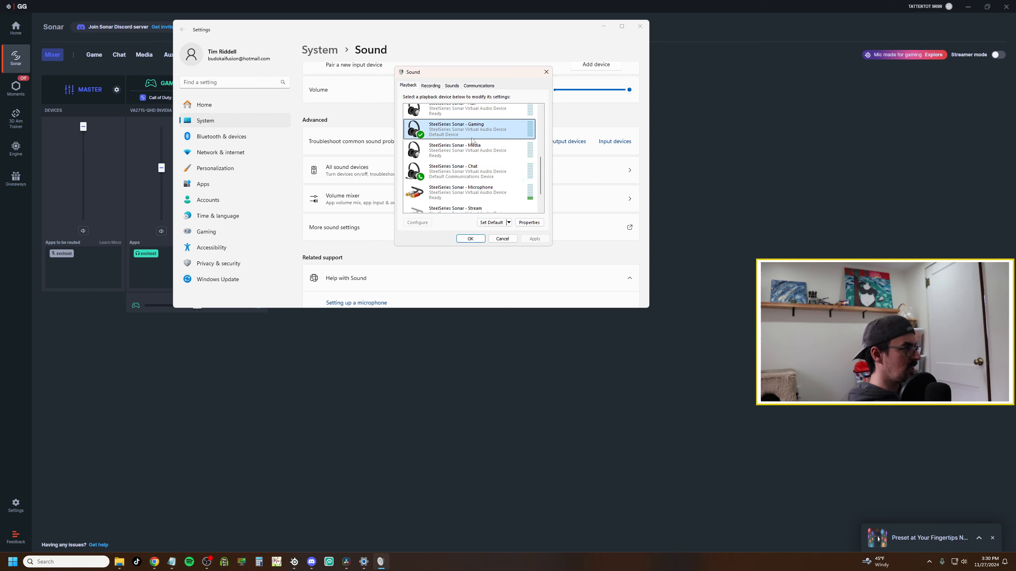
{"action": "left_click", "coordinate": [509, 223]}
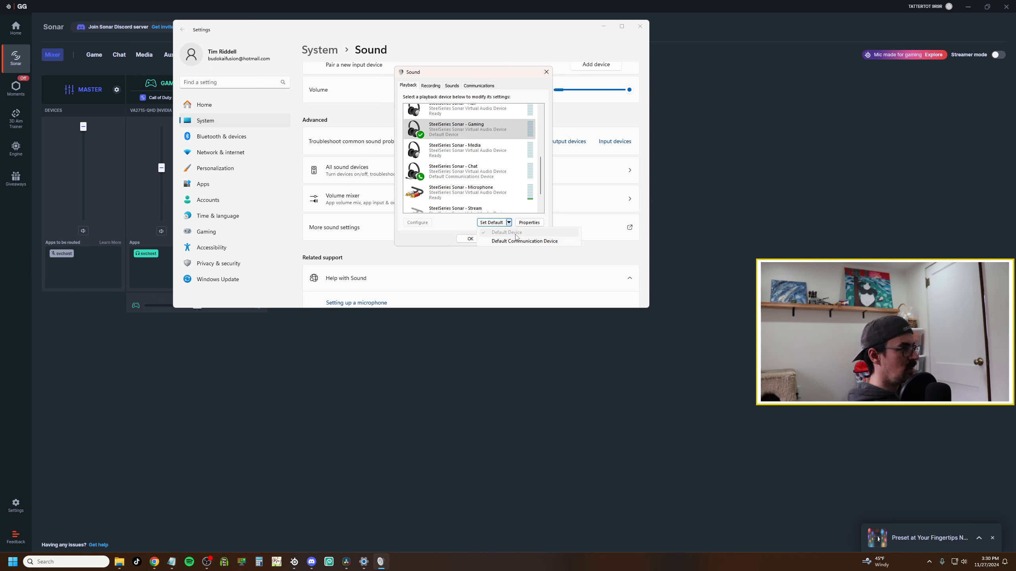
{"action": "left_click", "coordinate": [459, 172]}
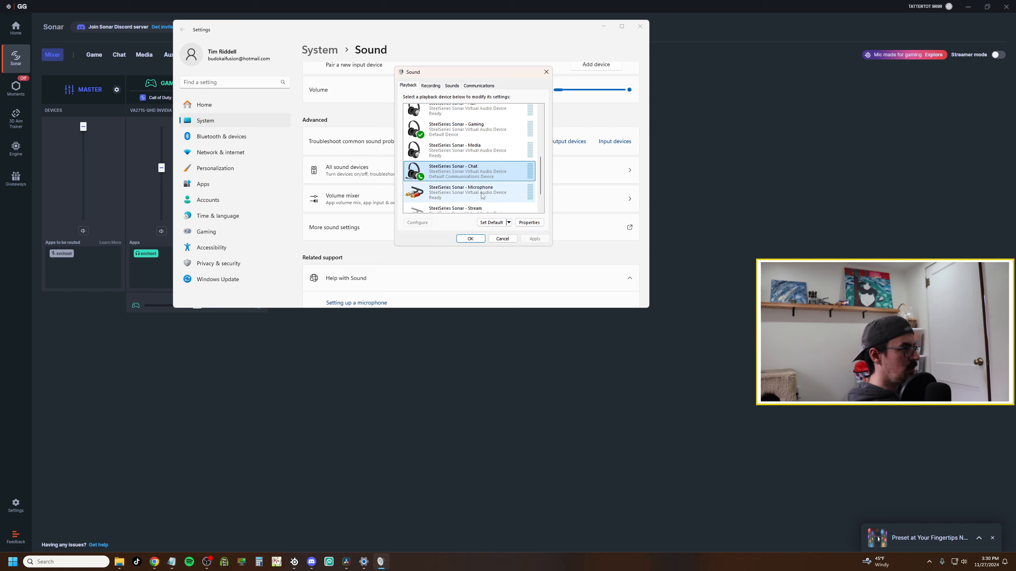
{"action": "left_click", "coordinate": [509, 222]}
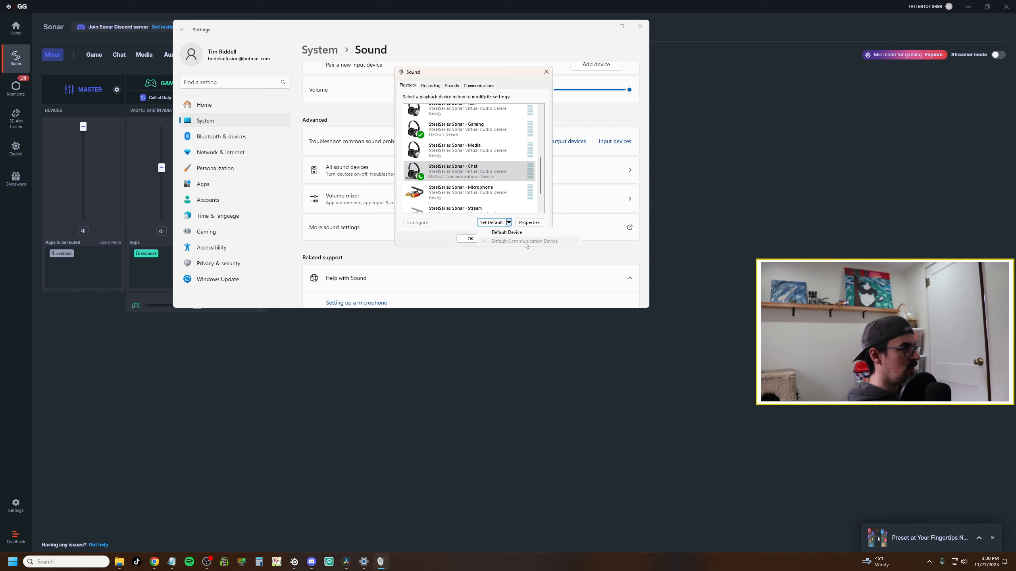
{"action": "left_click", "coordinate": [460, 230]}
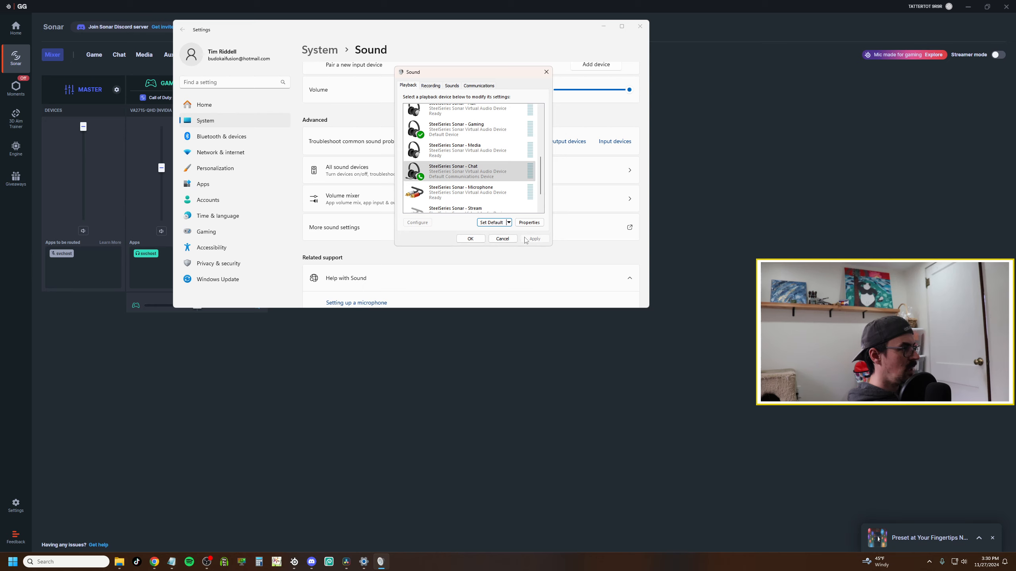
{"action": "left_click", "coordinate": [470, 238]}
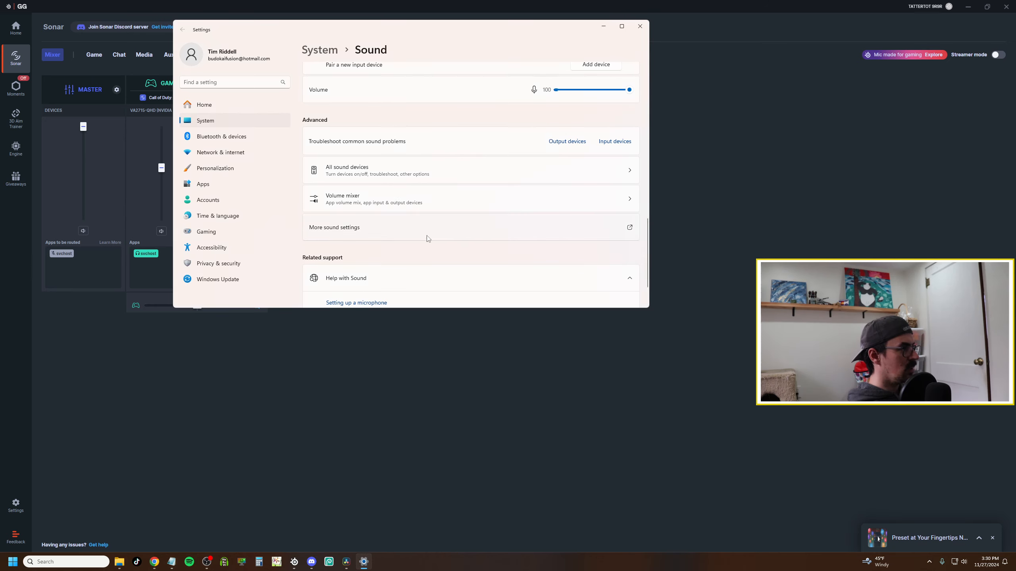
{"action": "left_click", "coordinate": [640, 26]}
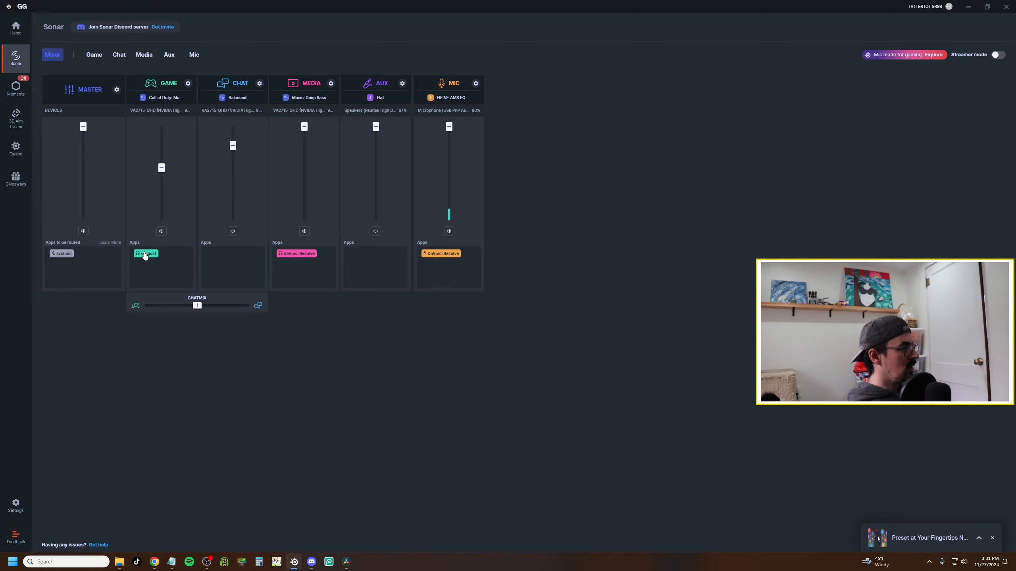
Try moving the app from the Game channel to the Media channel and back.
{"action": "left_click_drag", "start_coordinate": [145, 256], "coordinate": [334, 269]}
{"action": "left_click_drag", "start_coordinate": [227, 270], "coordinate": [150, 262]}
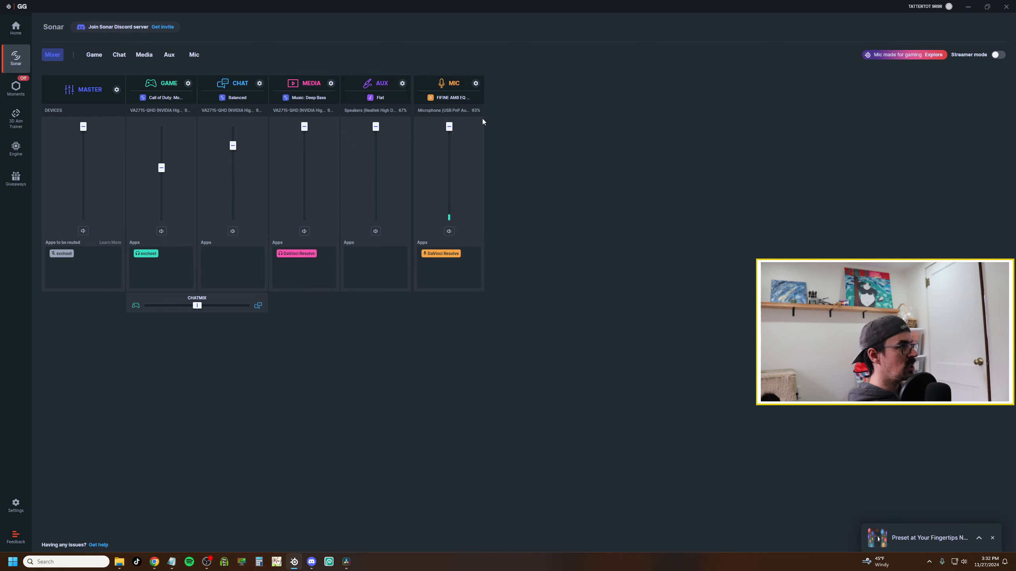
Browse the Game, Chat, Media and Mic channel pages, then return to the Mixer.
{"action": "left_click", "coordinate": [91, 57]}
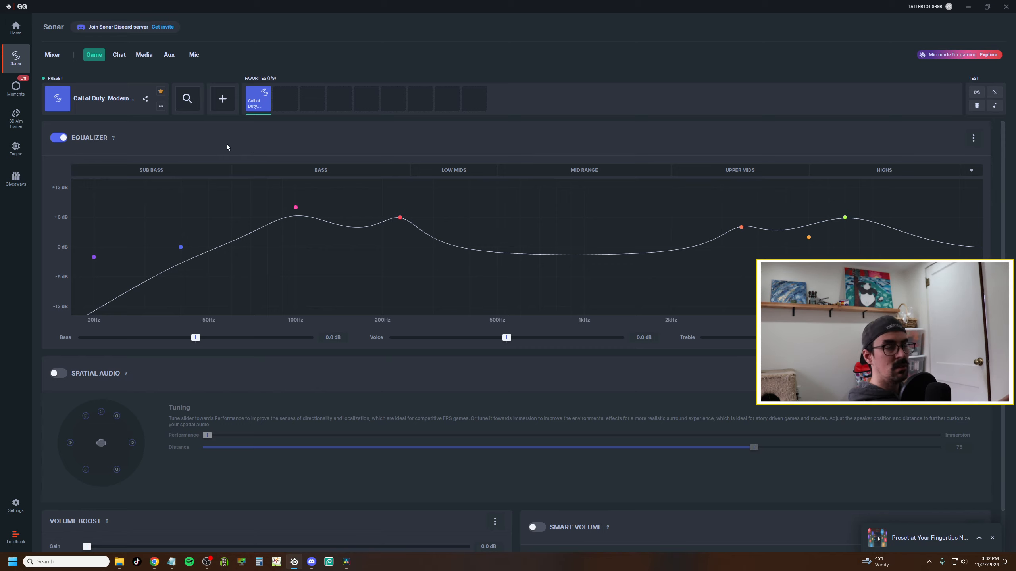
{"action": "left_click", "coordinate": [117, 57]}
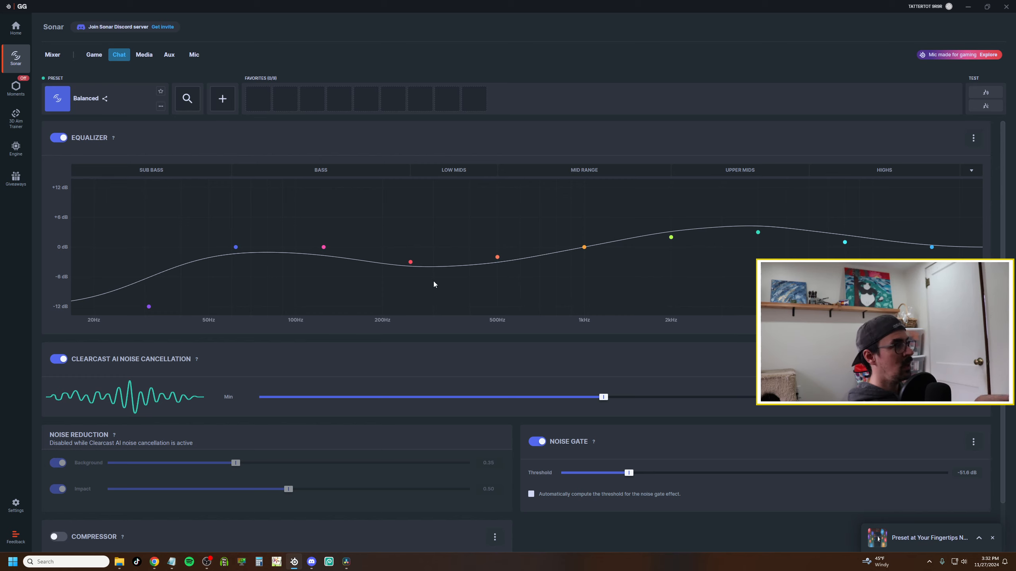
{"action": "left_click", "coordinate": [145, 56]}
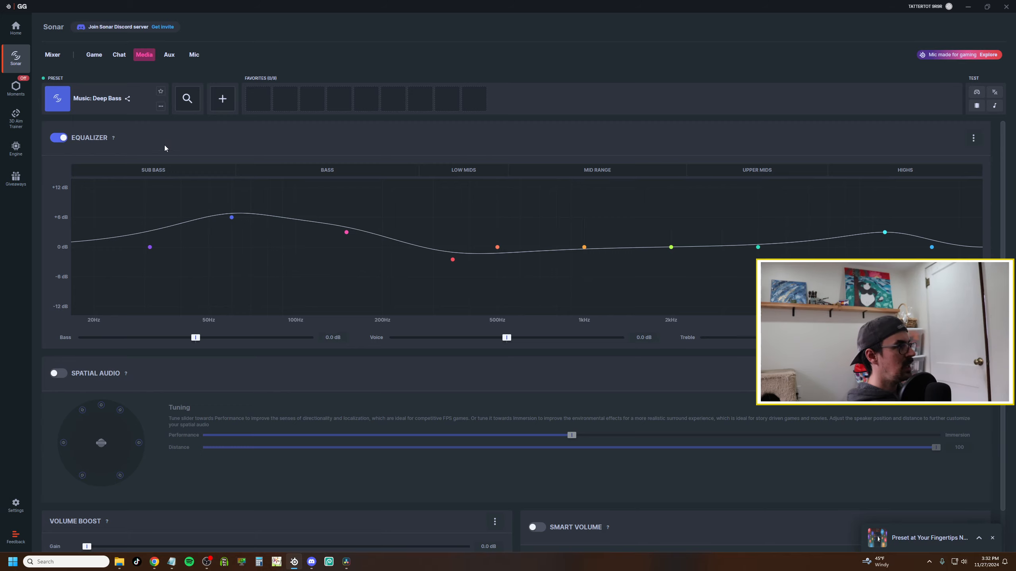
{"action": "left_click", "coordinate": [115, 100]}
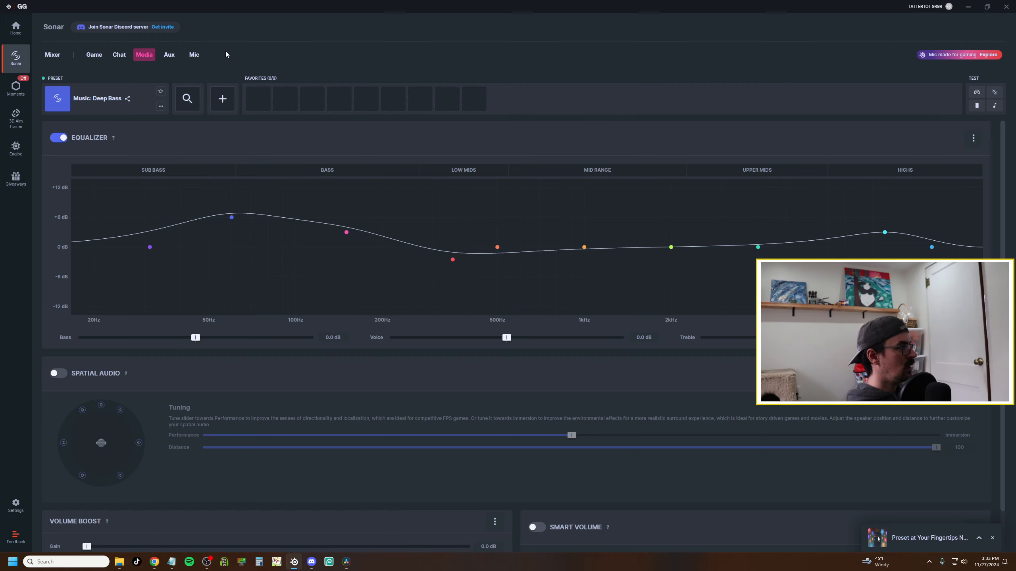
{"action": "left_click", "coordinate": [197, 56]}
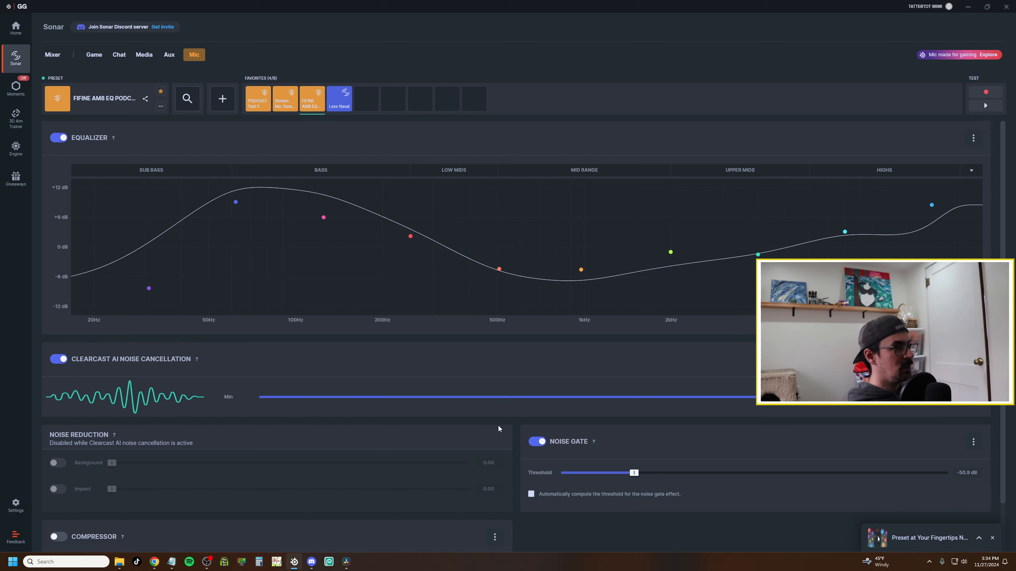
{"action": "left_click", "coordinate": [53, 54]}
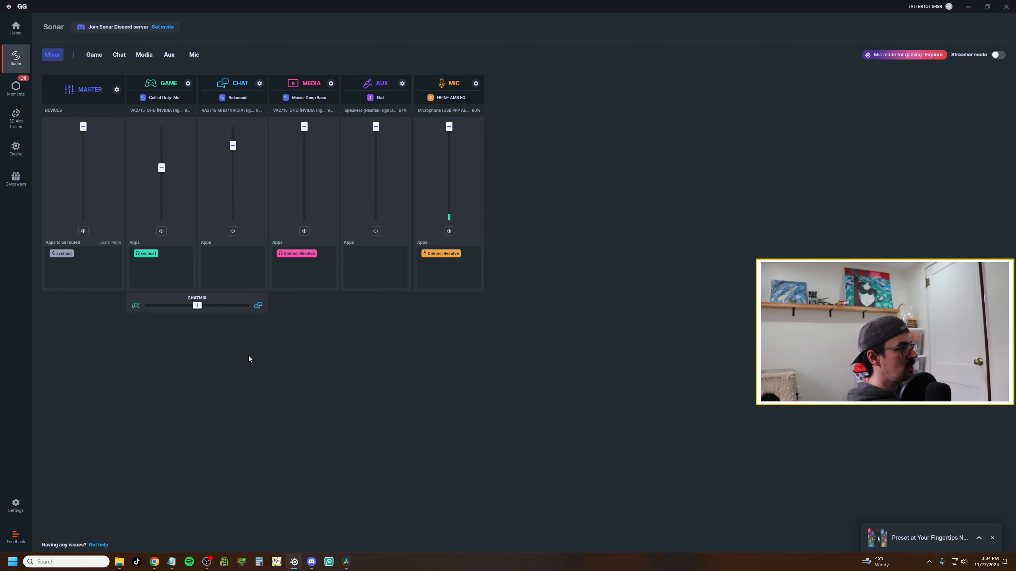
Open the Game channel's playback device options and list its available output devices.
{"action": "left_click", "coordinate": [170, 111]}
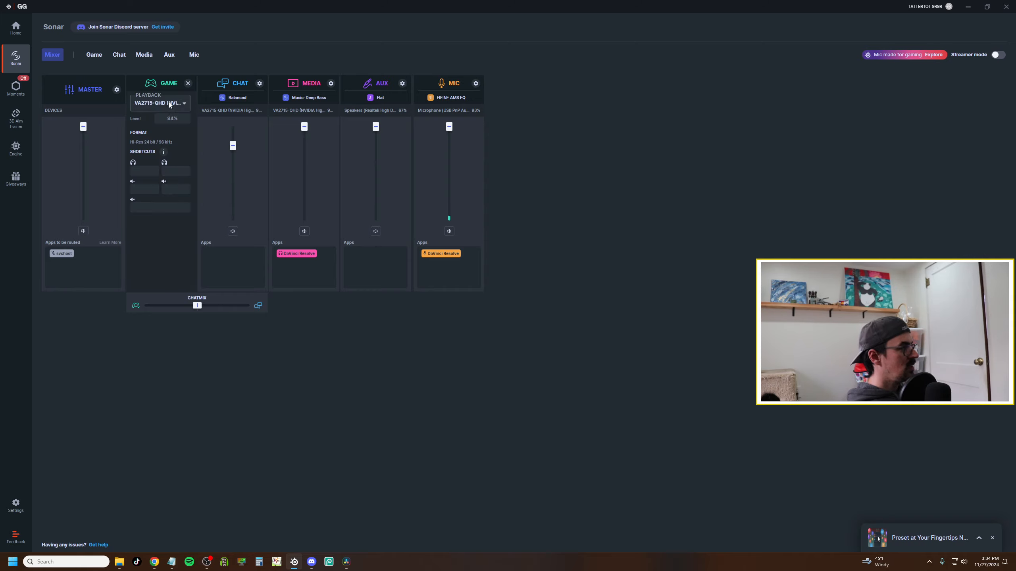
{"action": "left_click", "coordinate": [170, 104]}
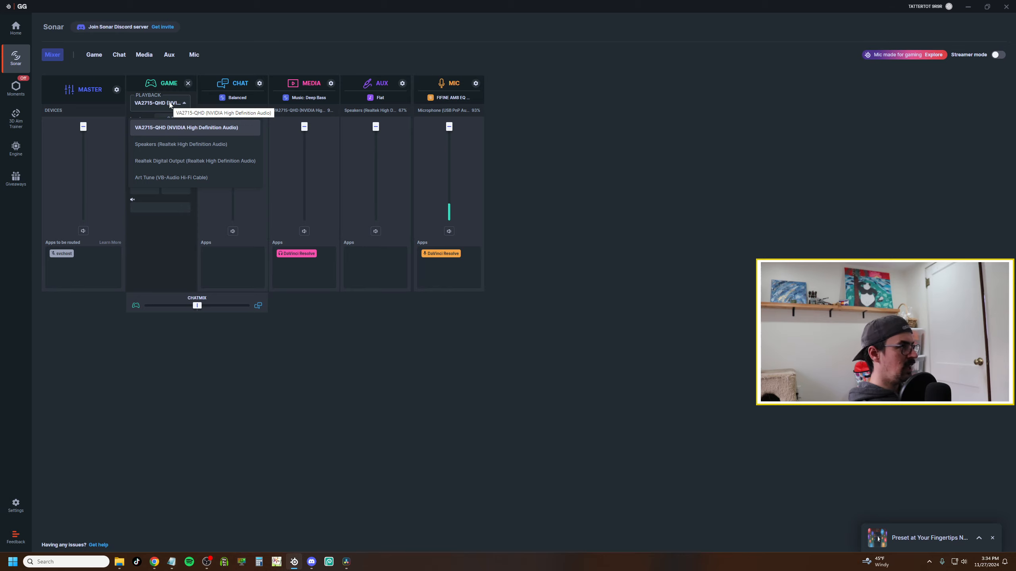
{"action": "left_click", "coordinate": [139, 236]}
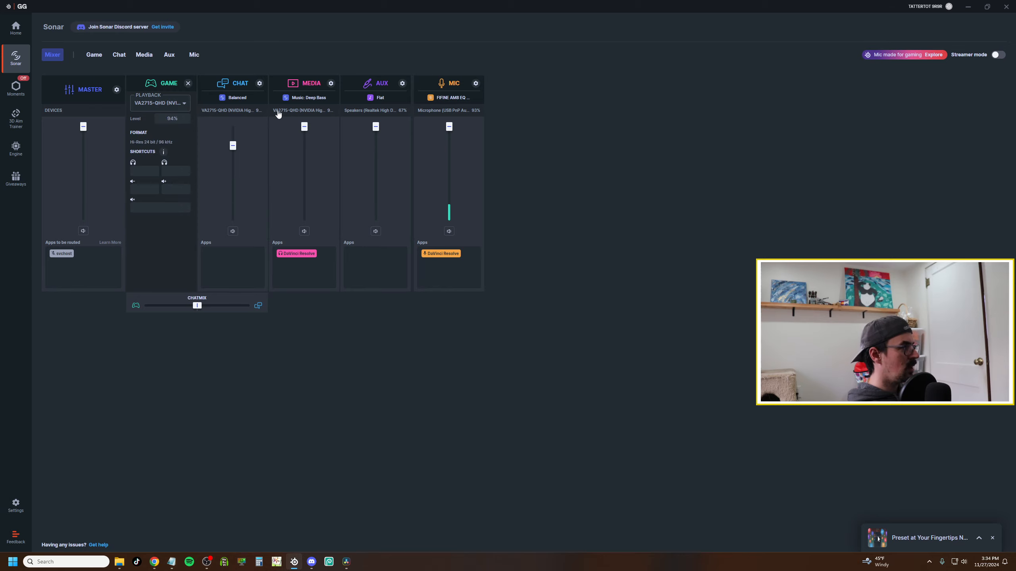
Try switching the Media channel's playback device to Speakers (Realtek High Definition Audio), then revert to VA2715-QHD (NVIDIA High Definition Audio).
{"action": "left_click", "coordinate": [291, 112]}
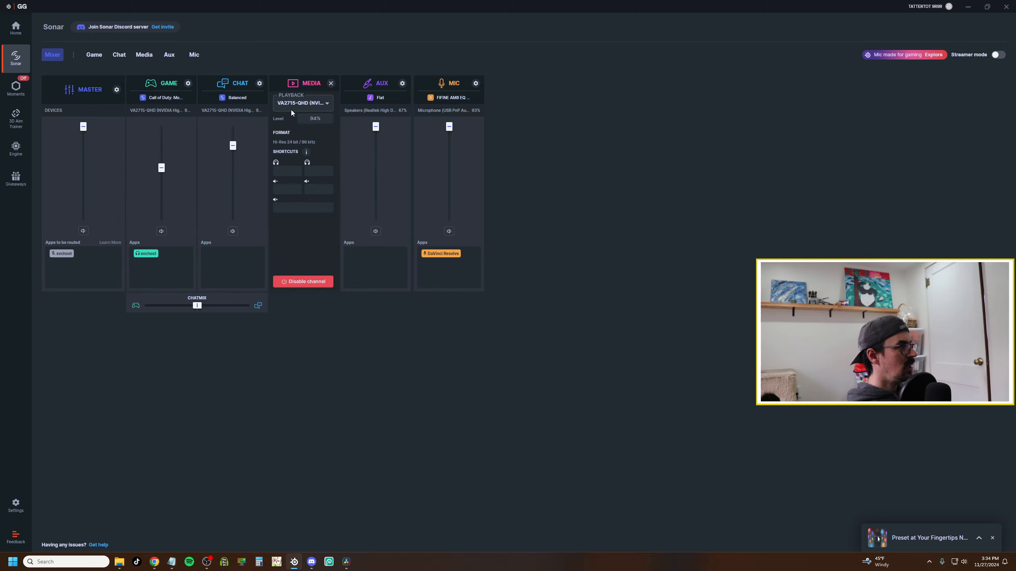
{"action": "left_click", "coordinate": [319, 105]}
{"action": "left_click", "coordinate": [302, 147]}
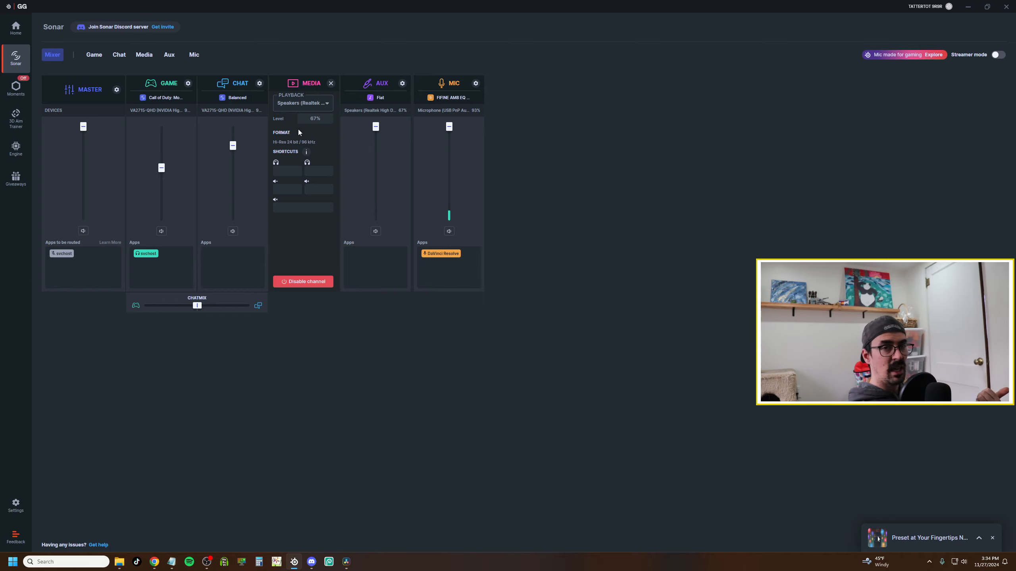
{"action": "left_click", "coordinate": [300, 103]}
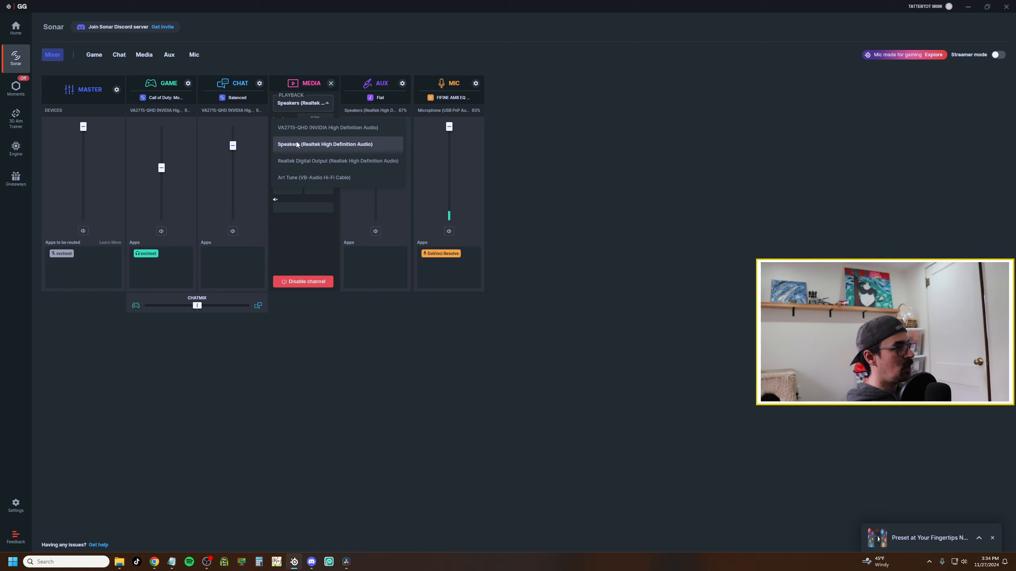
{"action": "left_click", "coordinate": [302, 128]}
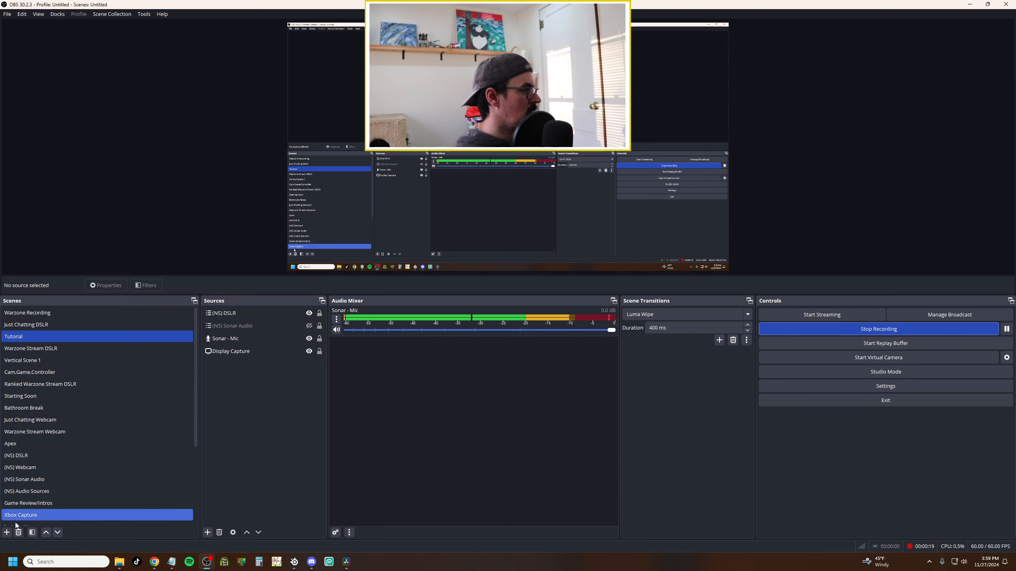
Switch to OBS and add a Video Capture Device source, HD60X Video, to the Tutorial scene.
{"action": "left_click", "coordinate": [7, 532]}
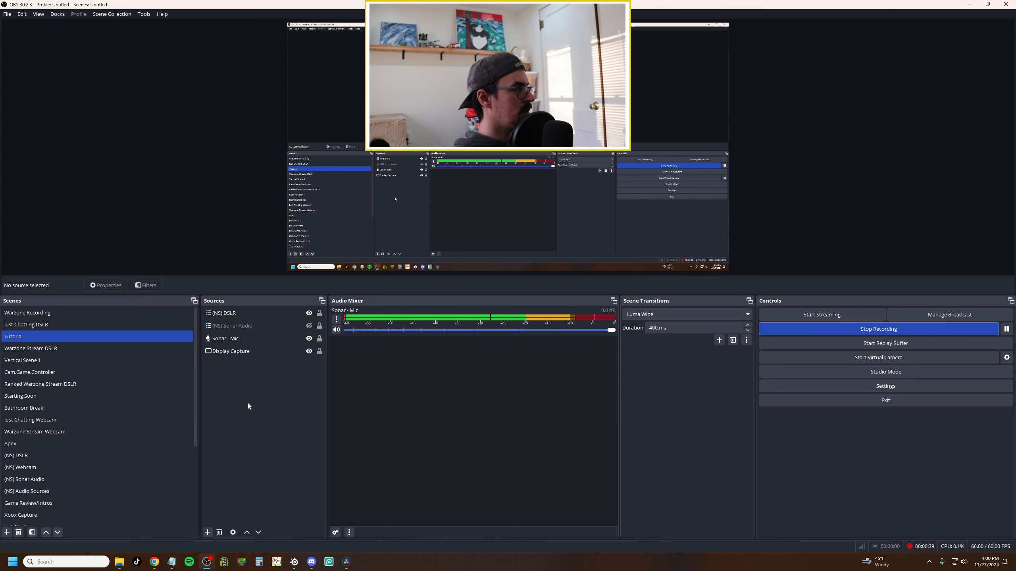
{"action": "left_click", "coordinate": [208, 532]}
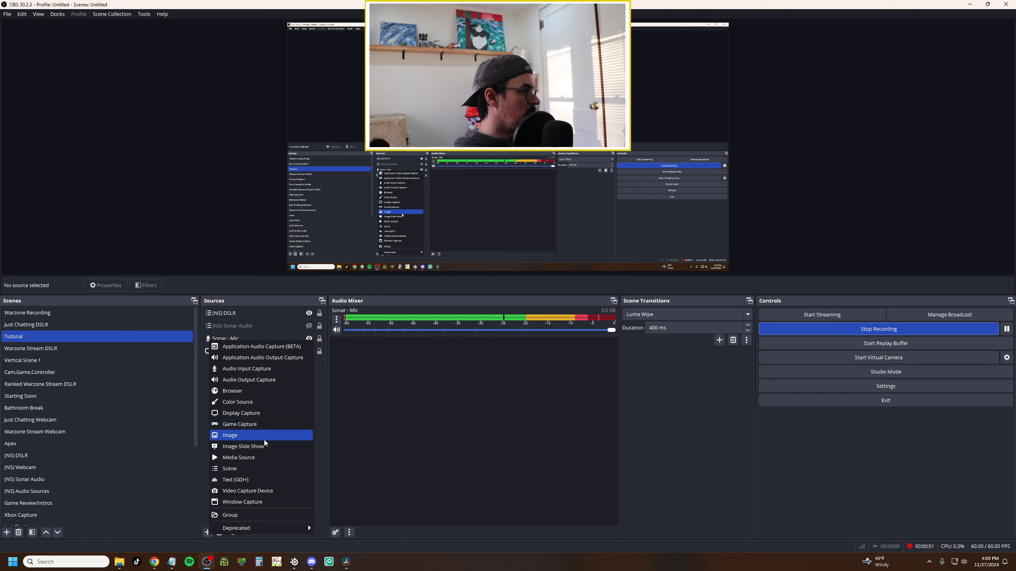
{"action": "left_click", "coordinate": [269, 493]}
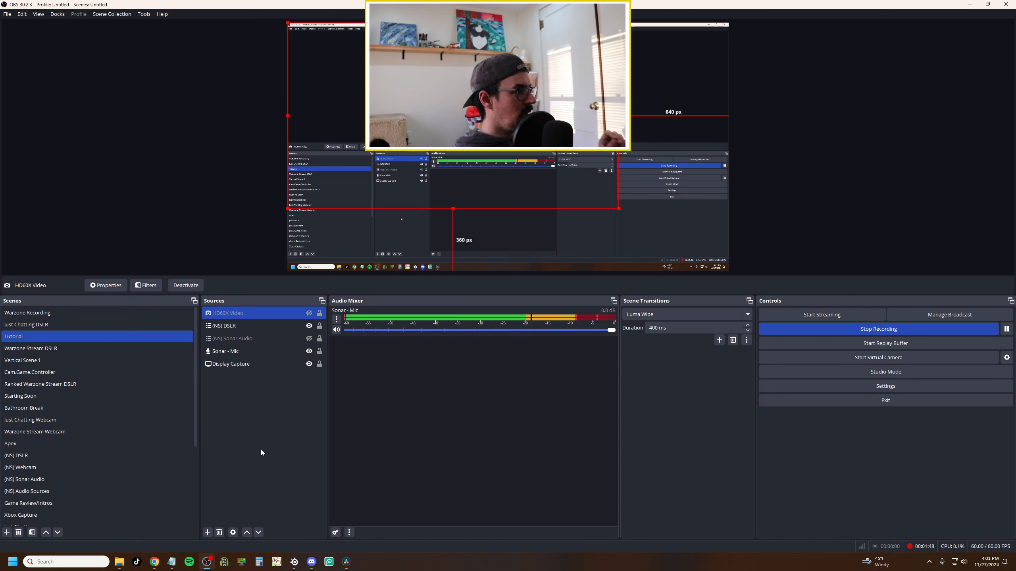
Add the existing Sonar - Game audio output capture source to the Tutorial scene.
{"action": "left_click", "coordinate": [207, 532]}
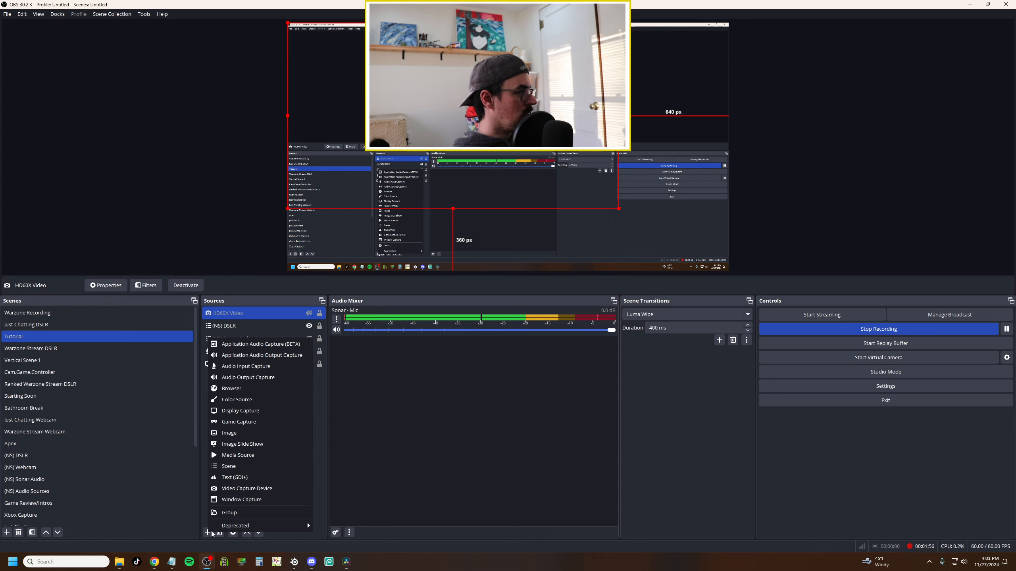
{"action": "left_click", "coordinate": [269, 378]}
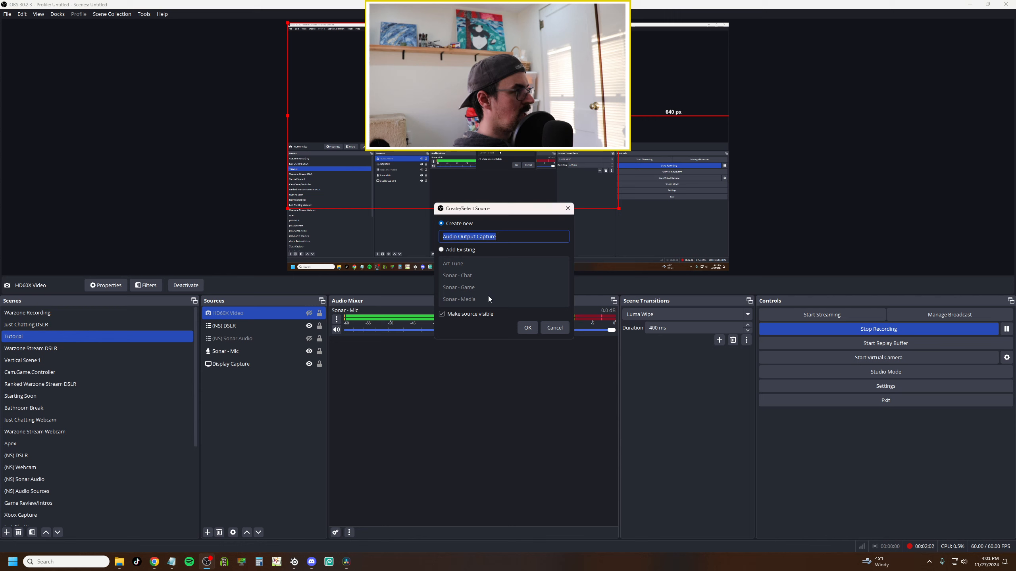
{"action": "left_click", "coordinate": [441, 250]}
{"action": "left_click", "coordinate": [500, 287]}
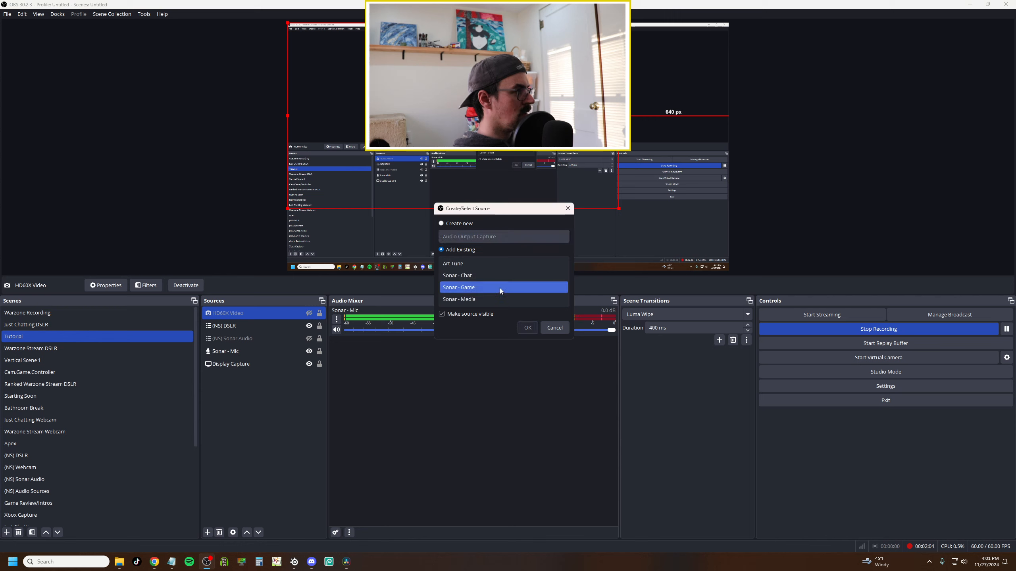
{"action": "left_click", "coordinate": [527, 327]}
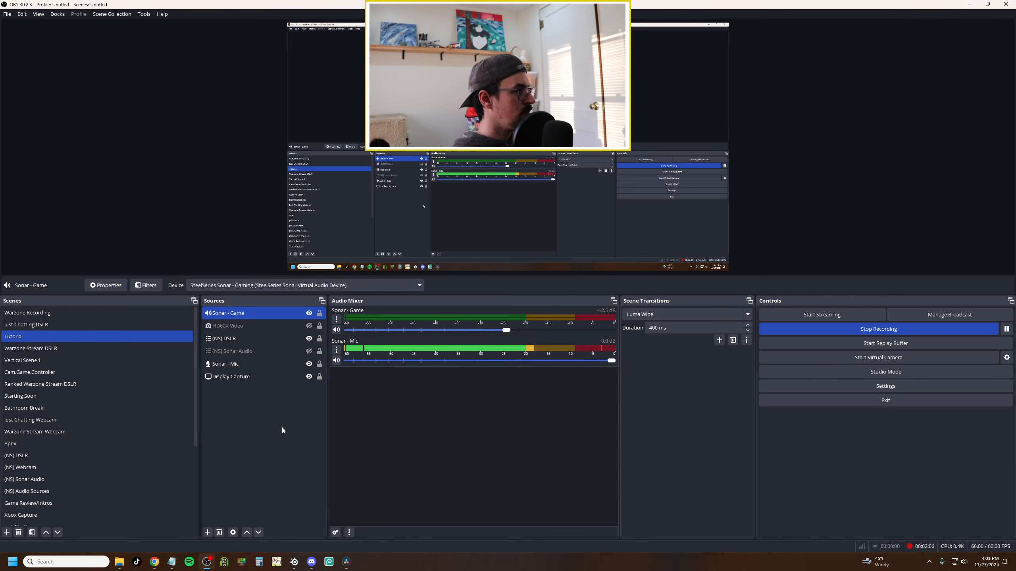
Open the Sonar - Game source's properties to check its device, then close them.
{"action": "right_click", "coordinate": [254, 317]}
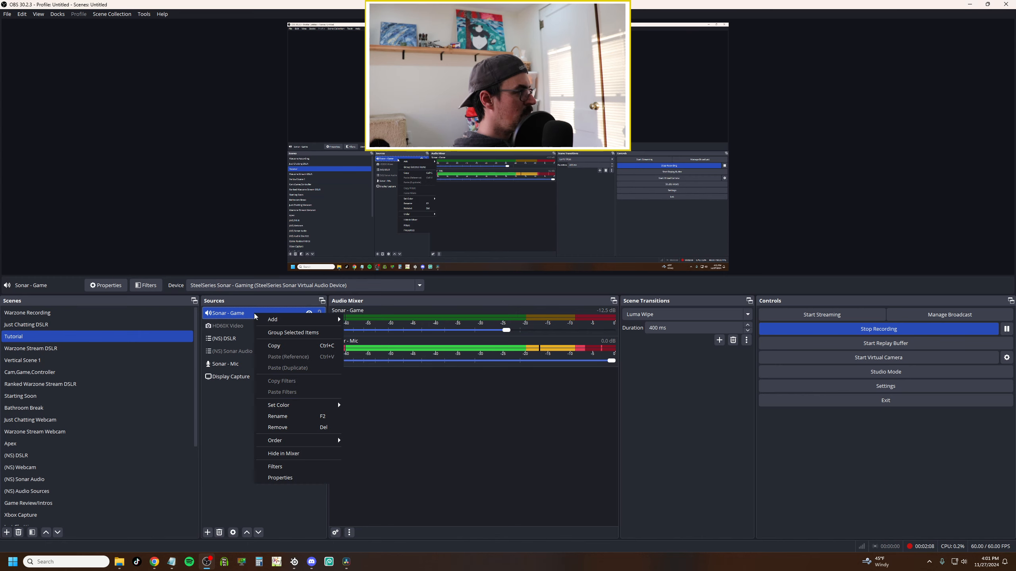
{"action": "left_click", "coordinate": [289, 472]}
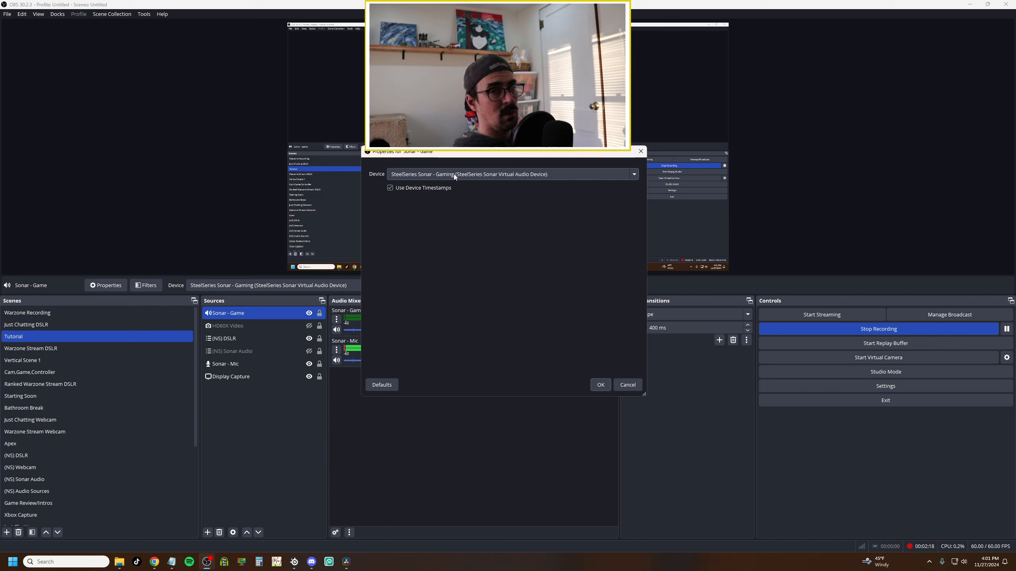
{"action": "left_click", "coordinate": [606, 383]}
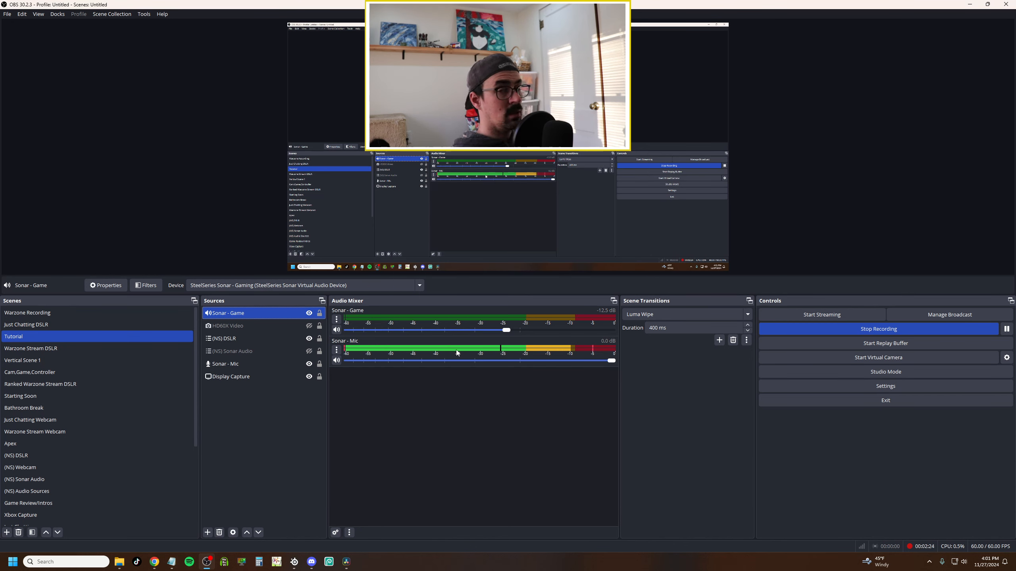
Add the existing Sonar - Chat audio output capture source to the scene.
{"action": "left_click", "coordinate": [208, 533]}
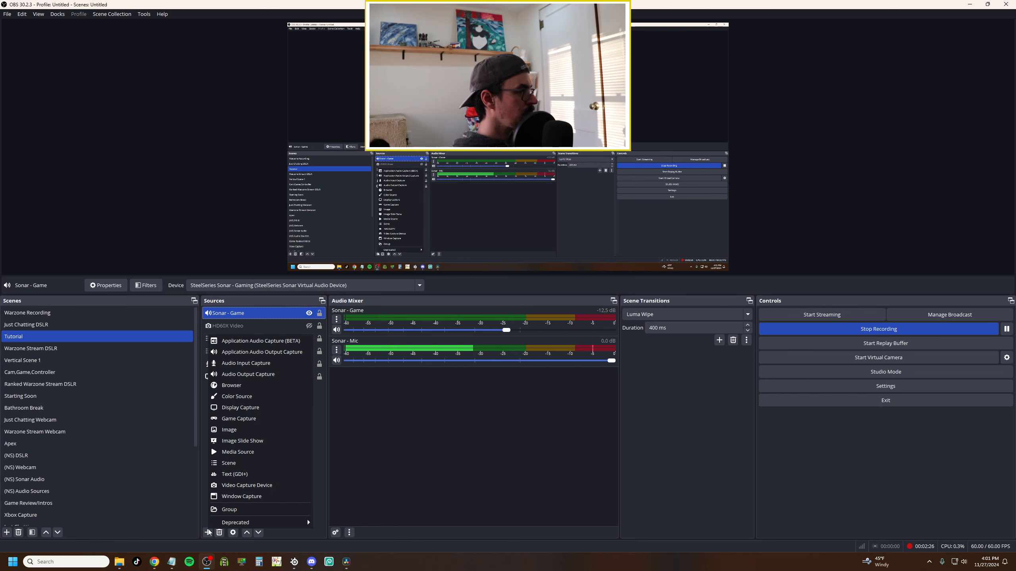
{"action": "left_click", "coordinate": [244, 374]}
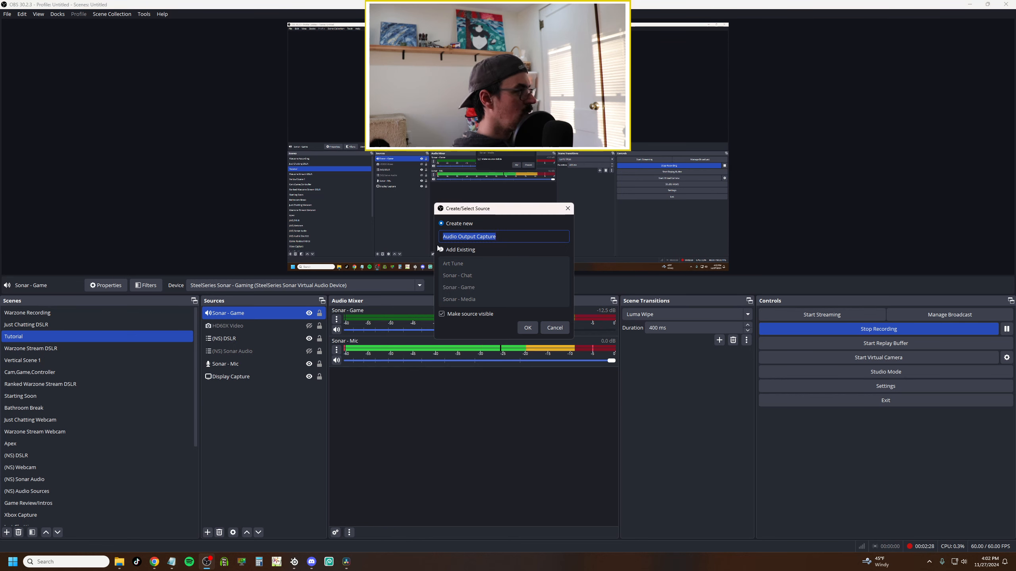
{"action": "left_click", "coordinate": [441, 249]}
{"action": "left_click", "coordinate": [485, 275]}
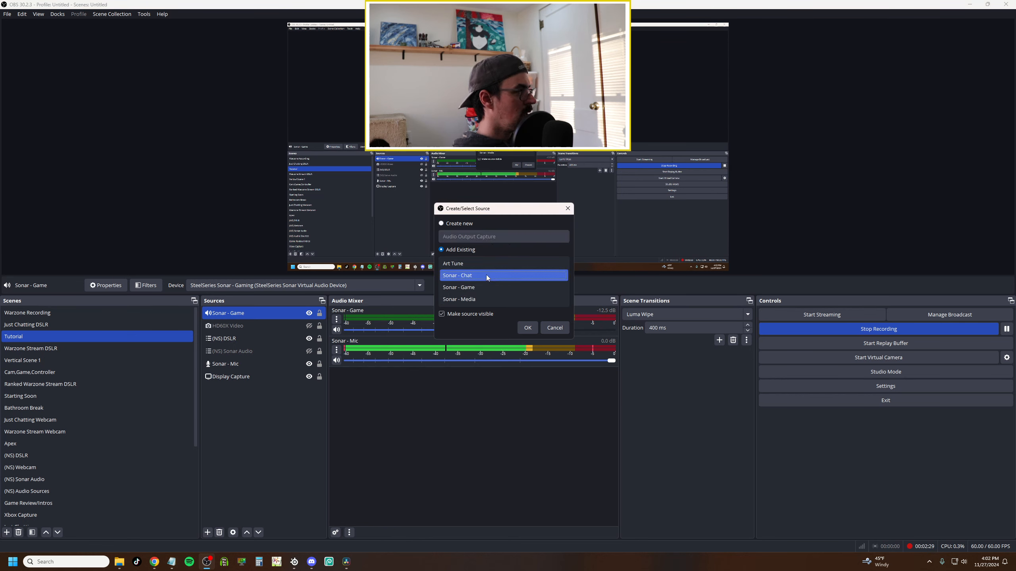
{"action": "left_click", "coordinate": [525, 327]}
Add the existing Sonar - Media audio output capture source to the scene.
{"action": "left_click", "coordinate": [207, 533]}
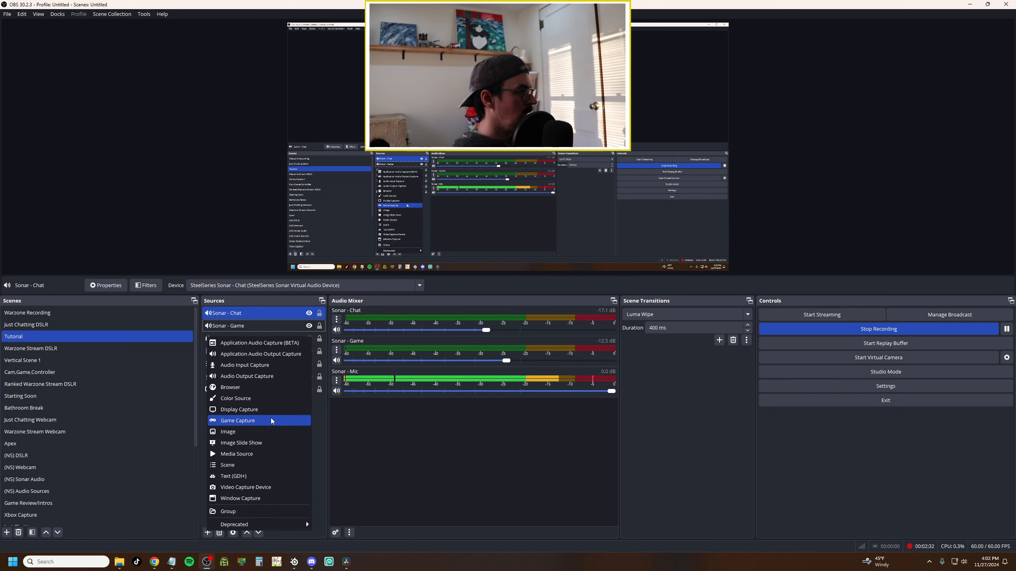
{"action": "left_click", "coordinate": [246, 378]}
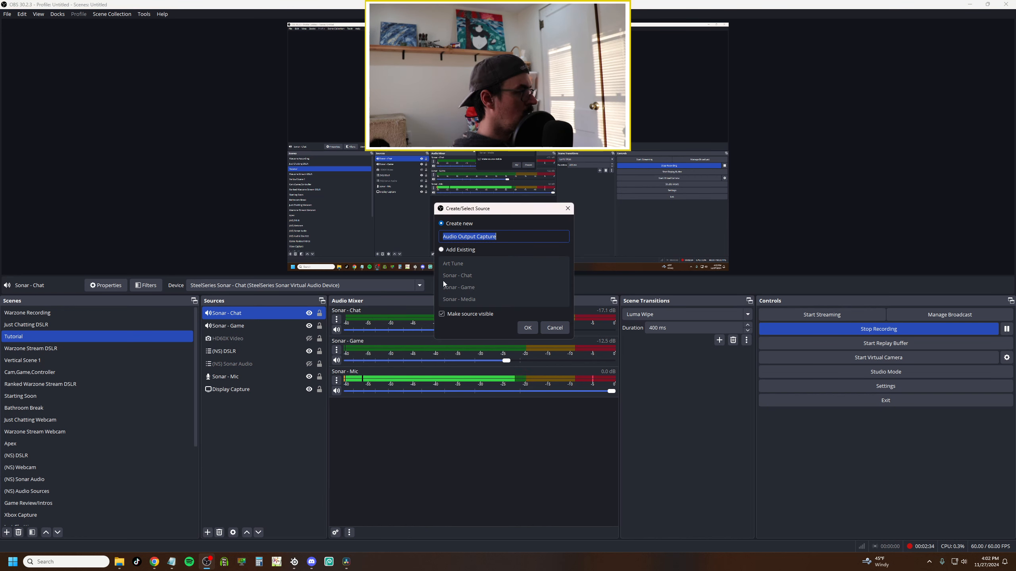
{"action": "left_click", "coordinate": [441, 249]}
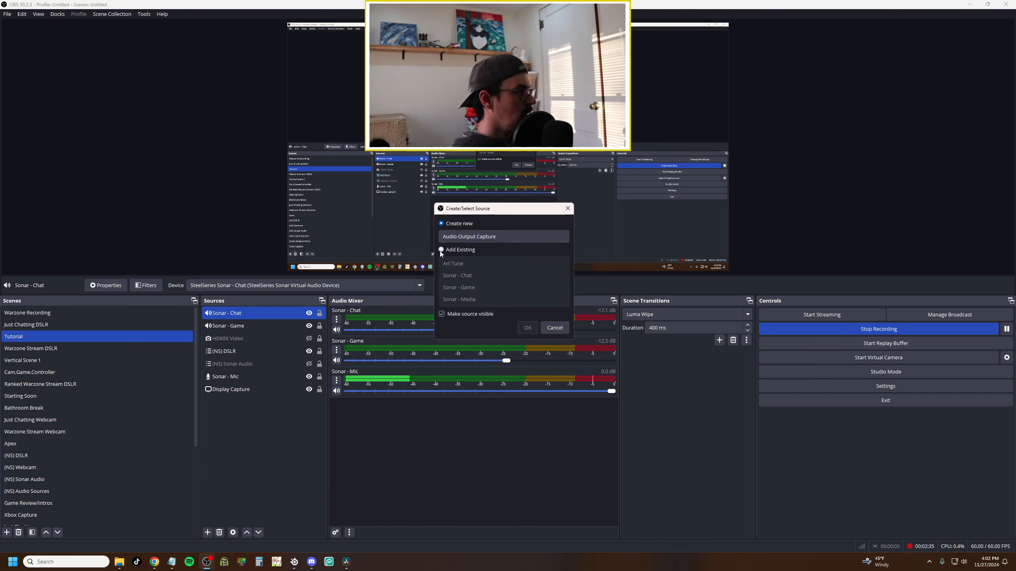
{"action": "left_click", "coordinate": [499, 303]}
{"action": "left_click", "coordinate": [527, 328]}
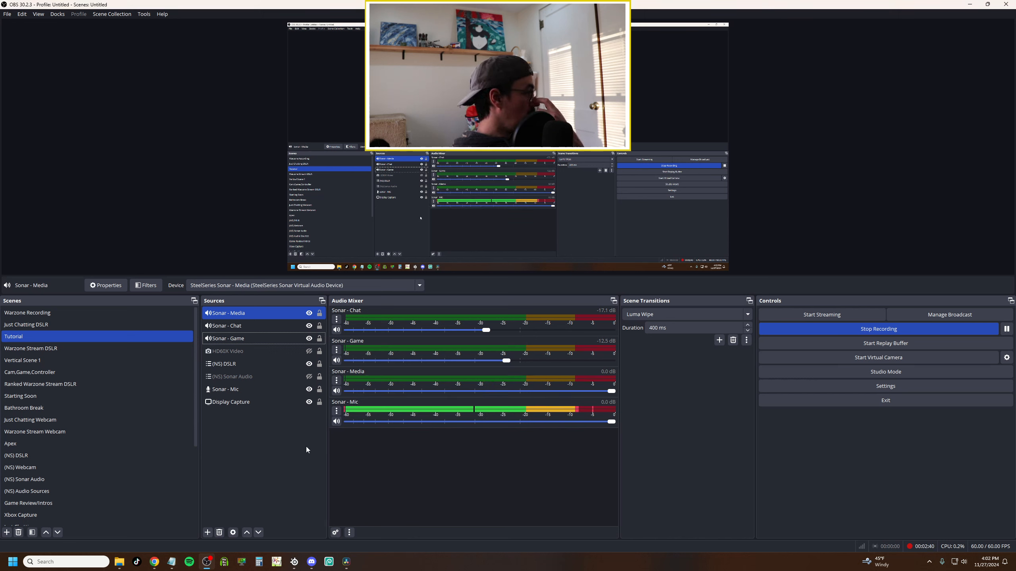
Hide the Sonar - Media, Sonar - Chat and Sonar - Game sources and make the (NS) Sonar Audio source visible.
{"action": "left_click", "coordinate": [278, 326], "text": "ctrl"}
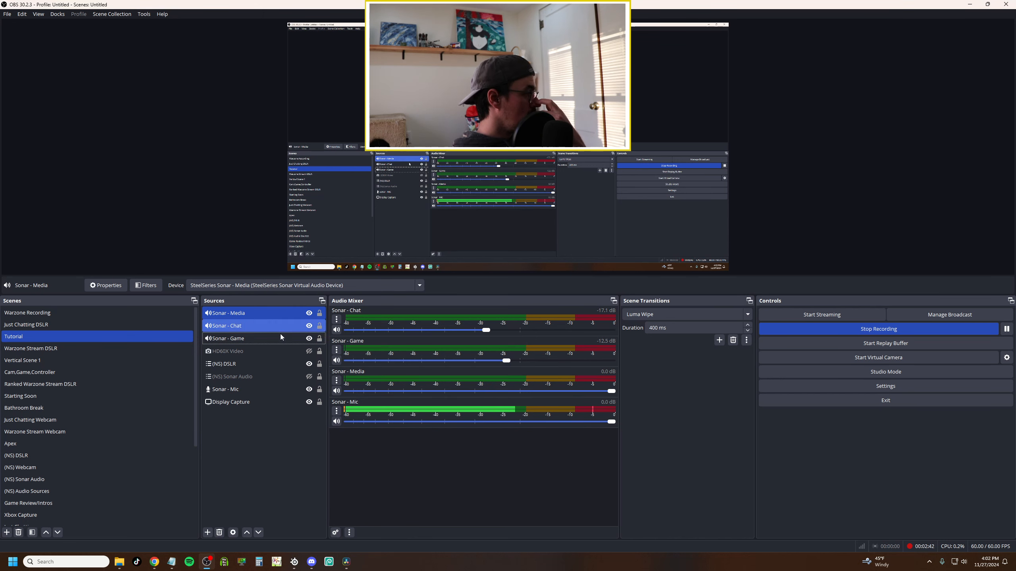
{"action": "left_click", "coordinate": [258, 313]}
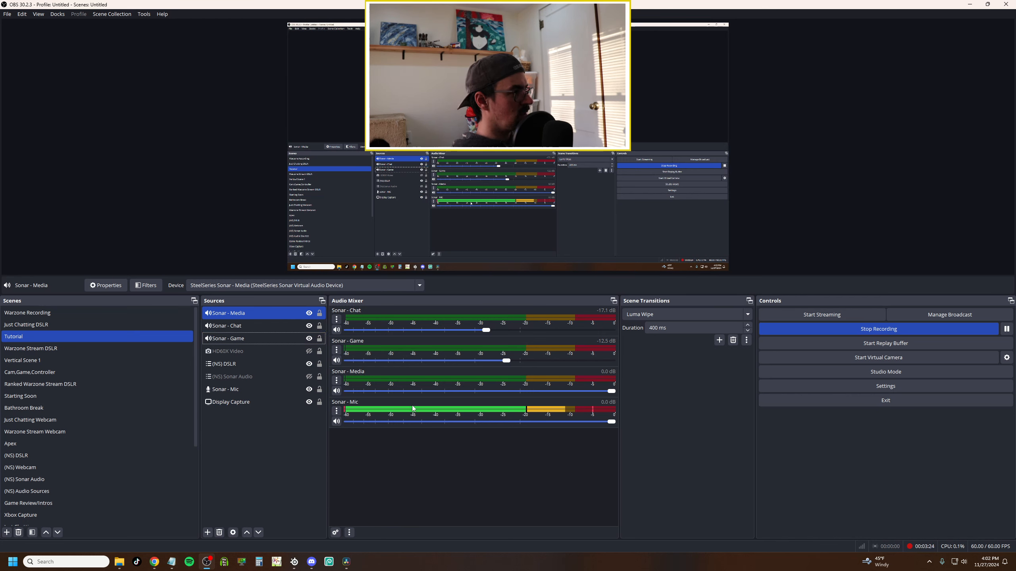
{"action": "left_click", "coordinate": [310, 313]}
{"action": "left_click", "coordinate": [309, 326]}
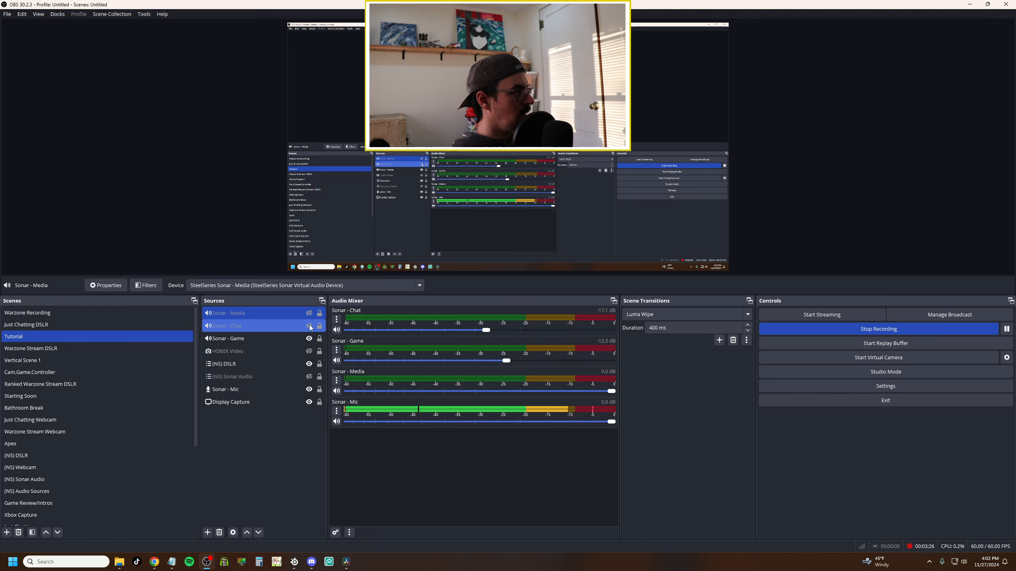
{"action": "left_click", "coordinate": [309, 339]}
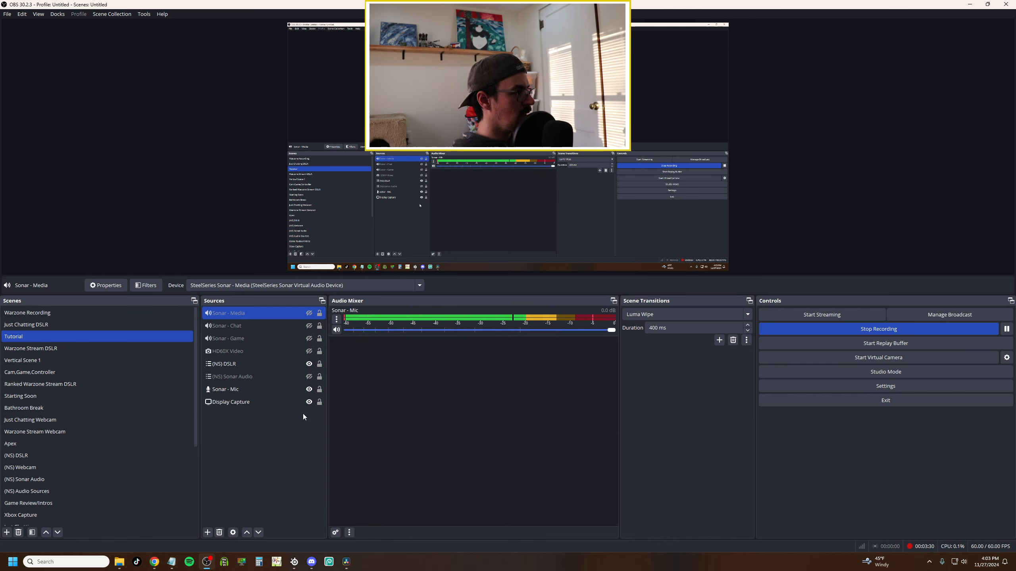
{"action": "left_click", "coordinate": [277, 376]}
{"action": "left_click", "coordinate": [309, 377]}
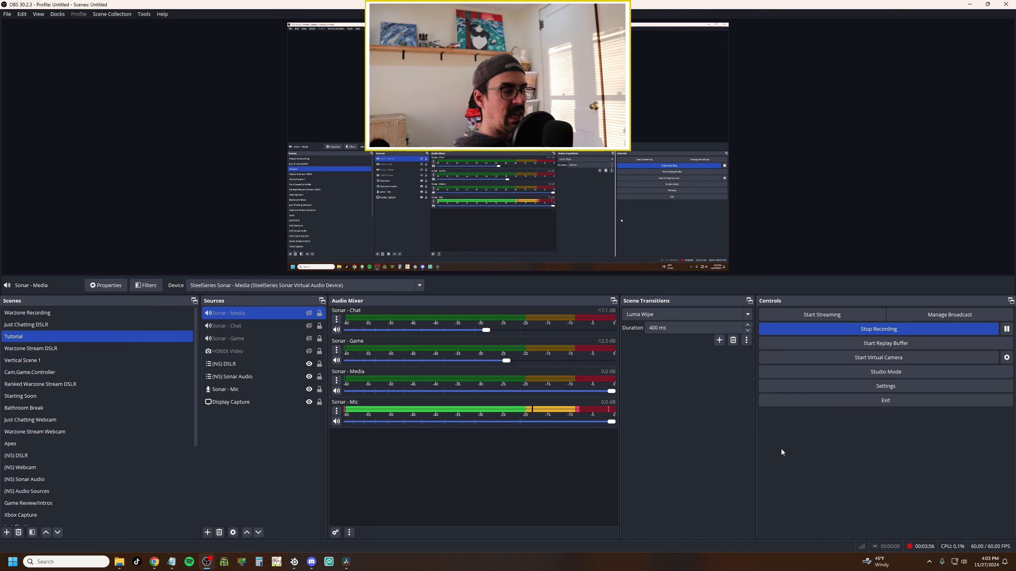
Review the Recording output settings in OBS Settings and close the dialog.
{"action": "left_click", "coordinate": [830, 388]}
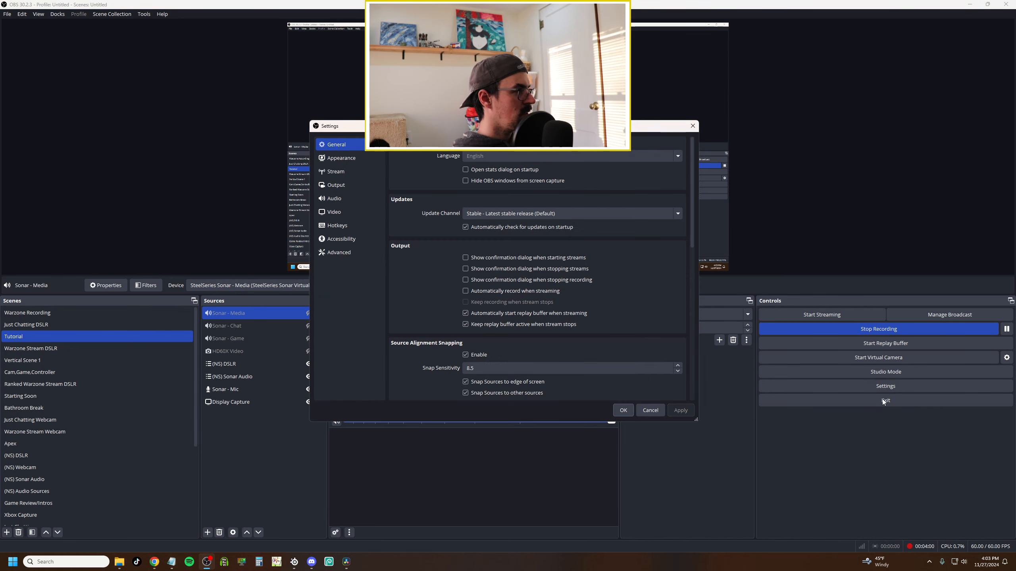
{"action": "left_click", "coordinate": [350, 184]}
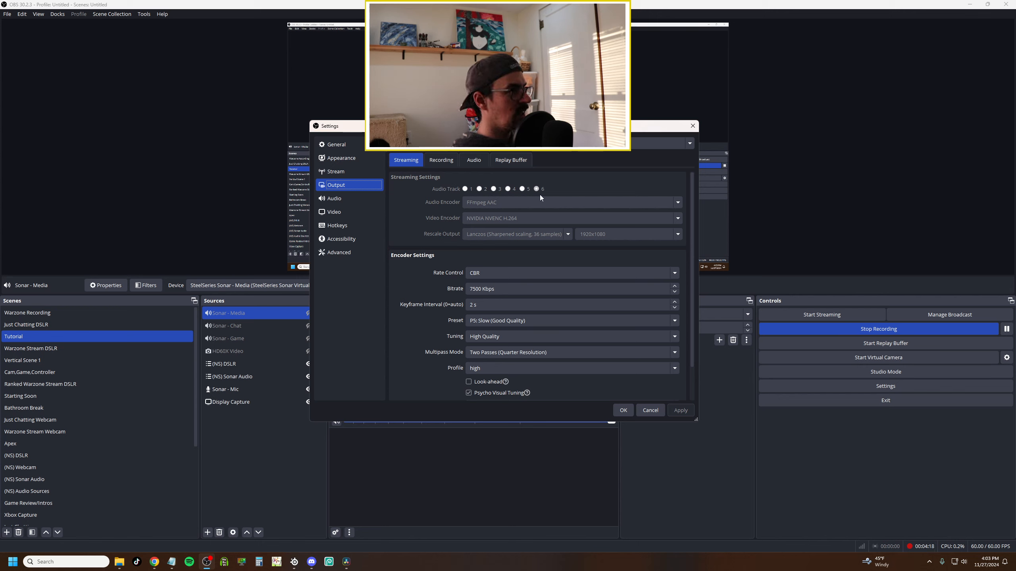
{"action": "left_click", "coordinate": [435, 161]}
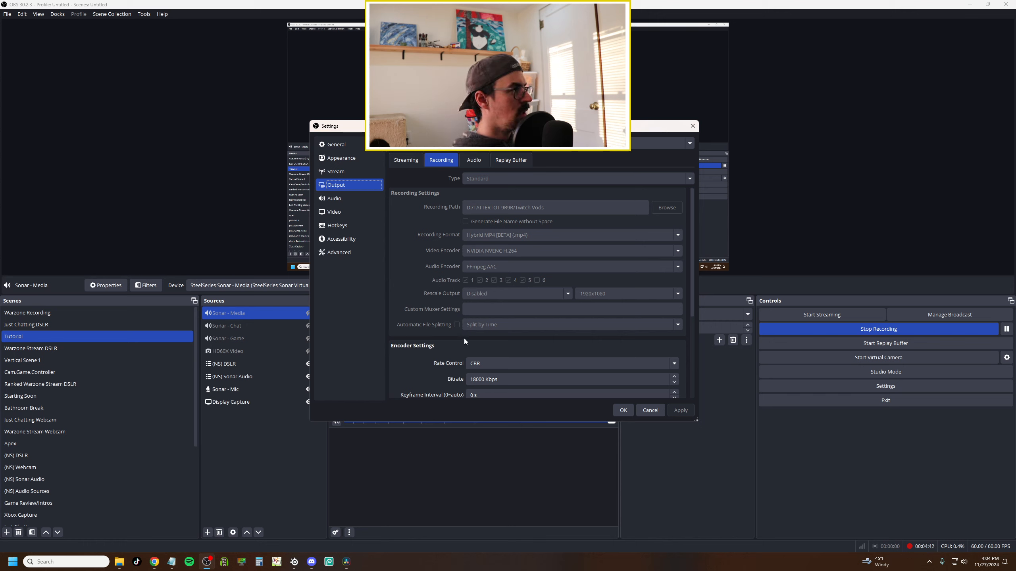
{"action": "left_click", "coordinate": [623, 411]}
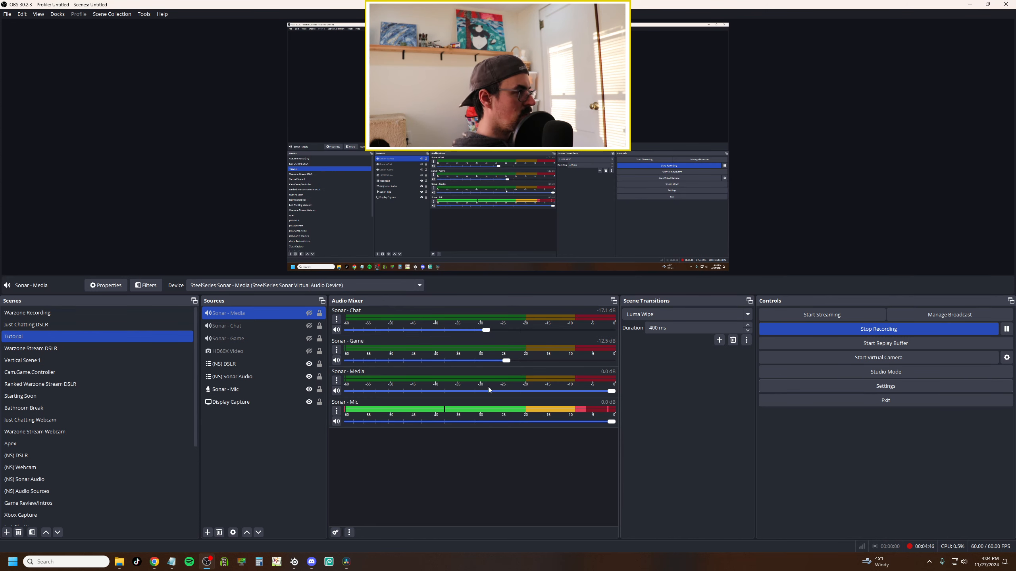
Open Advanced Audio Properties and enable track 6 for the Sonar - Media source.
{"action": "left_click", "coordinate": [337, 319]}
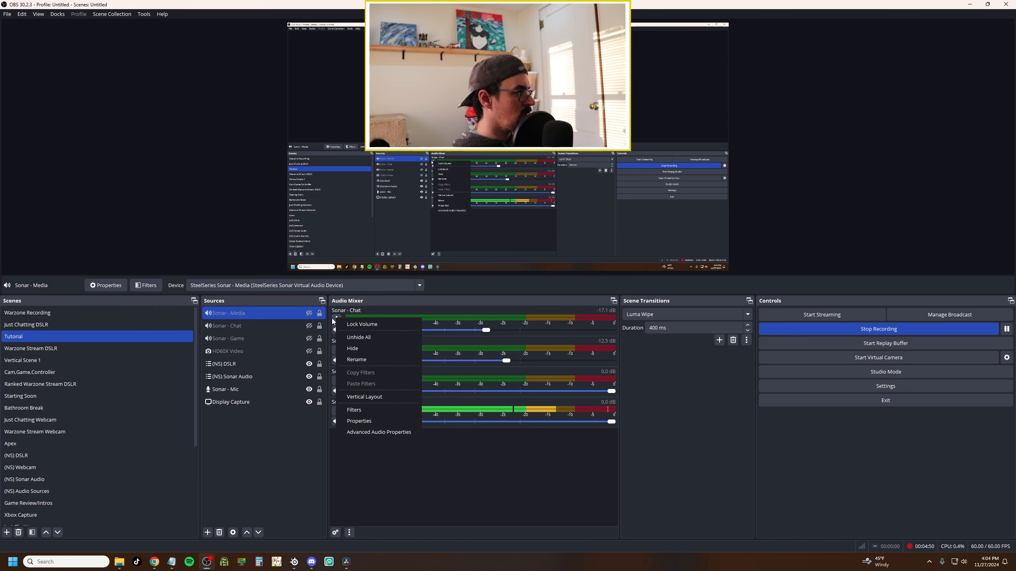
{"action": "left_click", "coordinate": [381, 431]}
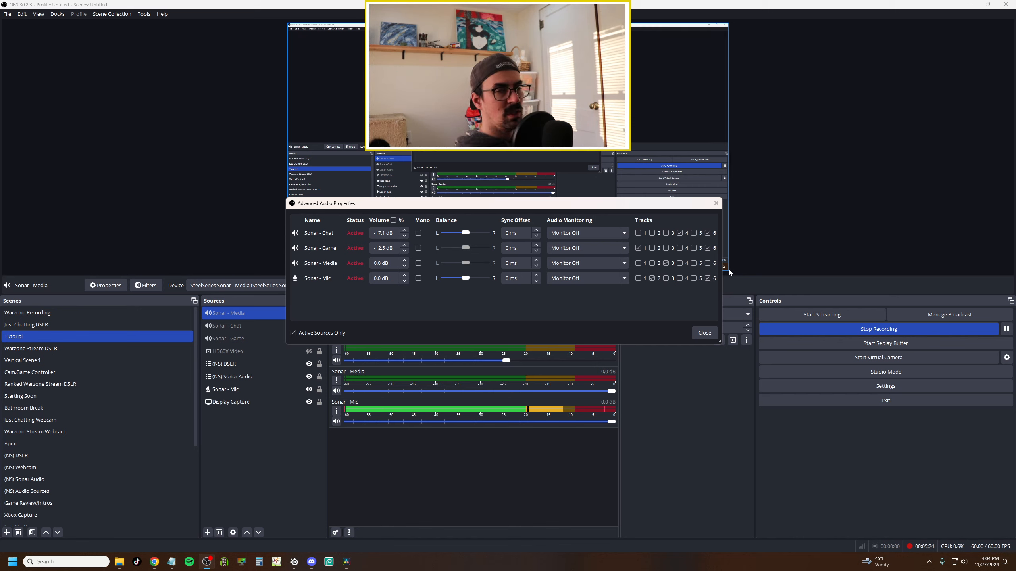
{"action": "left_click", "coordinate": [708, 263]}
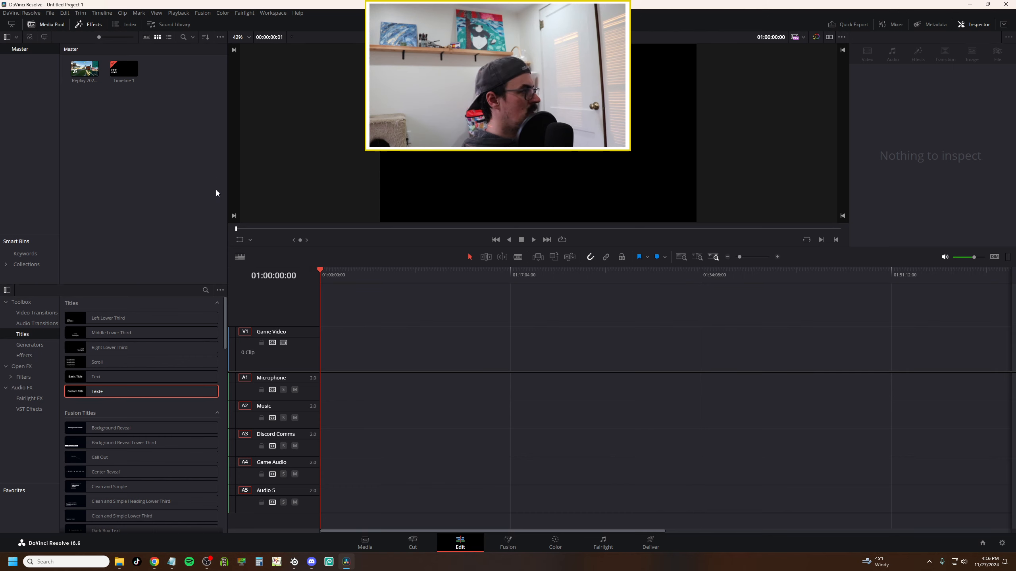
Switch to DaVinci Resolve, view the Project Manager, and look at the Cut page before returning to Edit.
{"action": "left_click", "coordinate": [50, 14]}
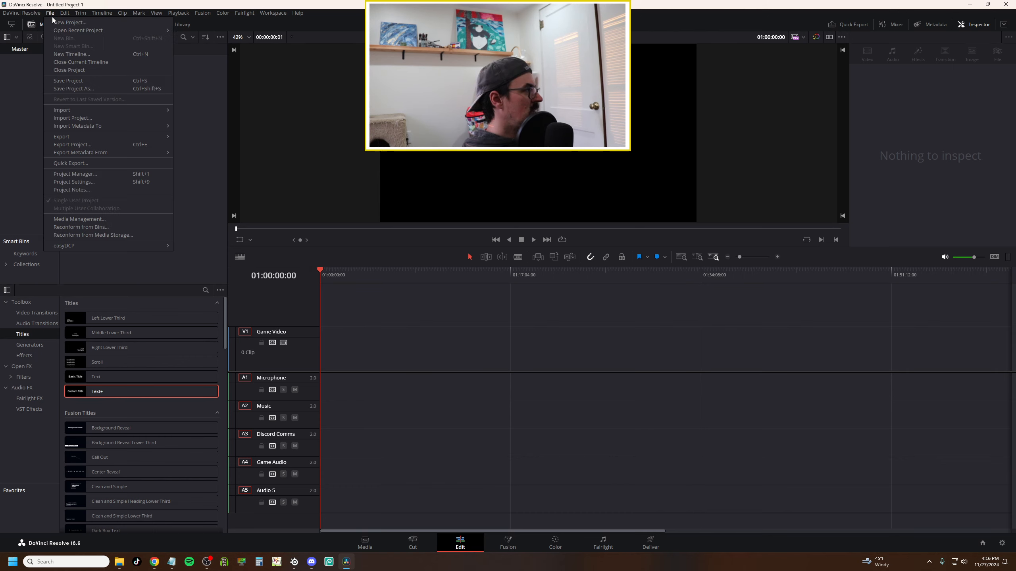
{"action": "left_click", "coordinate": [95, 174]}
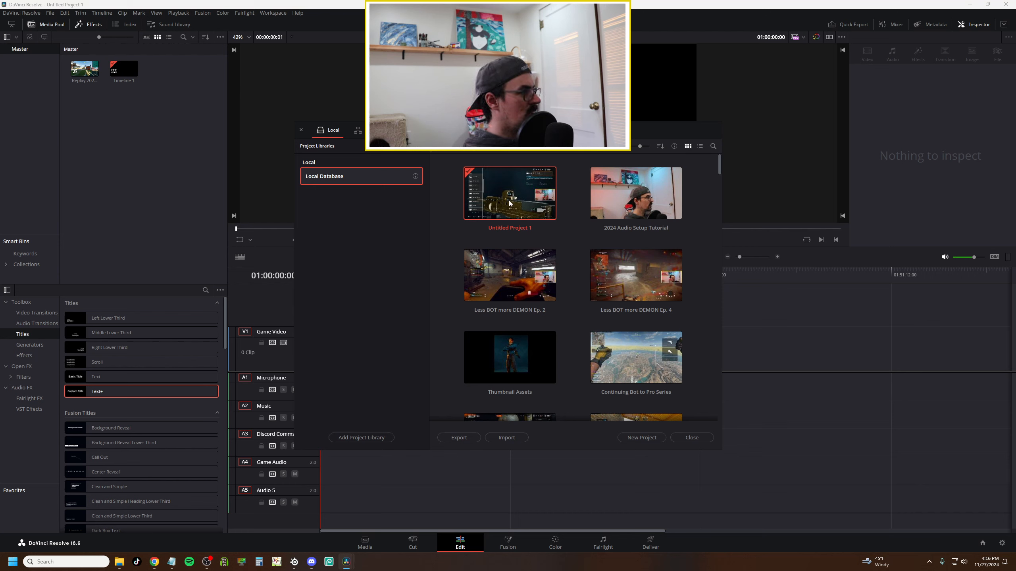
{"action": "left_click", "coordinate": [692, 438]}
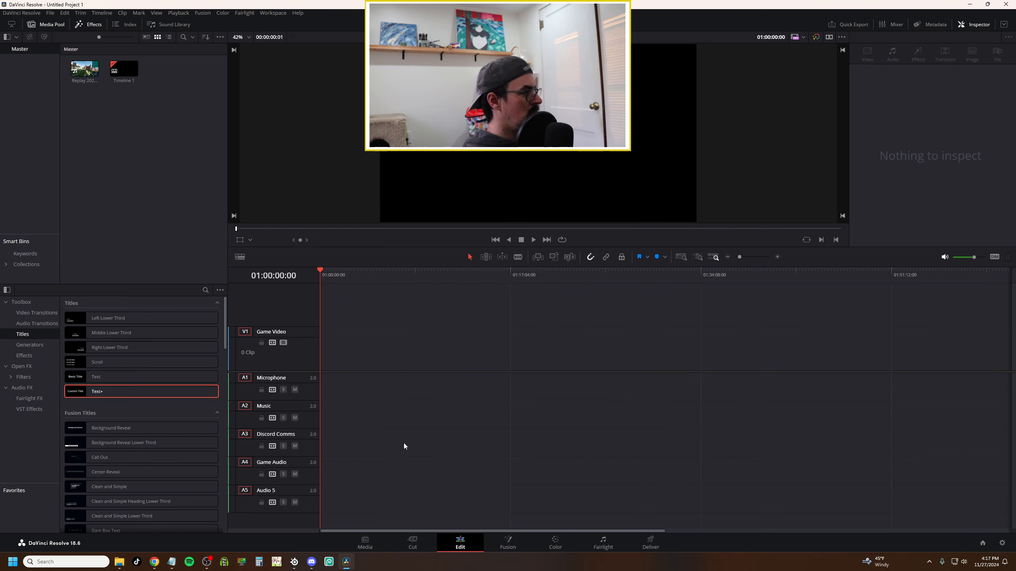
{"action": "left_click", "coordinate": [421, 545]}
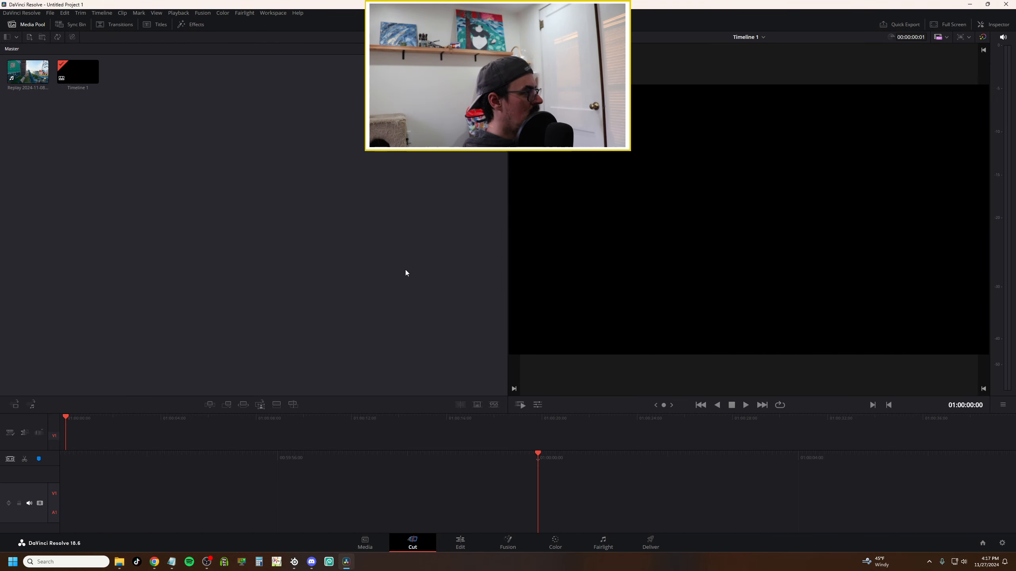
{"action": "left_click", "coordinate": [460, 544]}
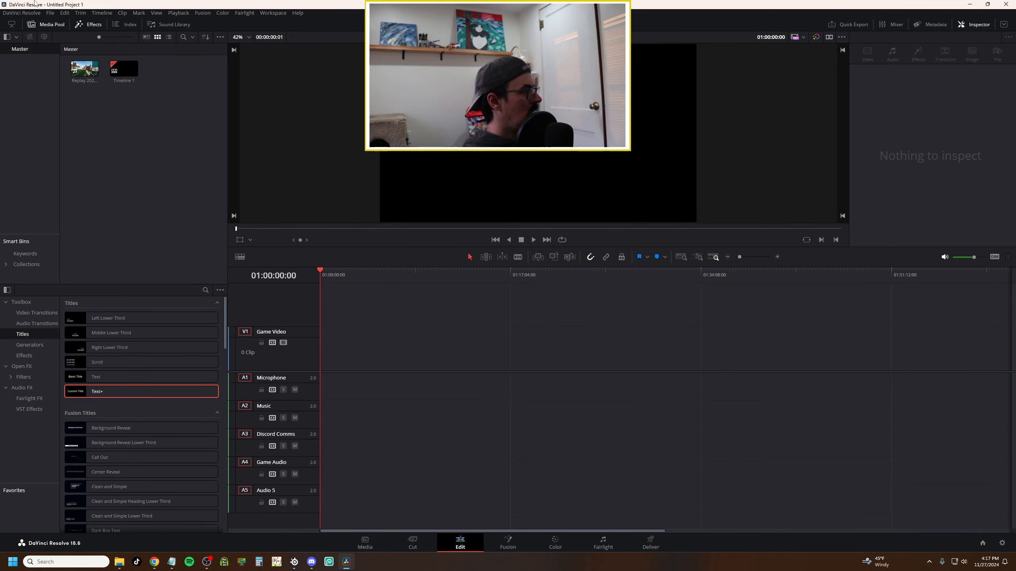
Open Project Settings and set the timeline resolution to 2560 x 1440.
{"action": "left_click", "coordinate": [50, 16]}
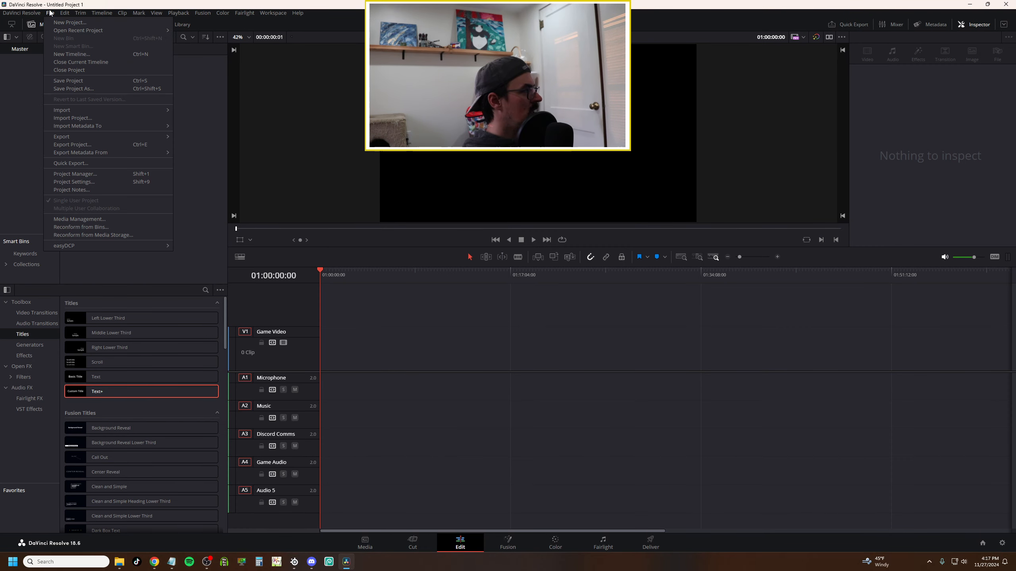
{"action": "left_click", "coordinate": [92, 183]}
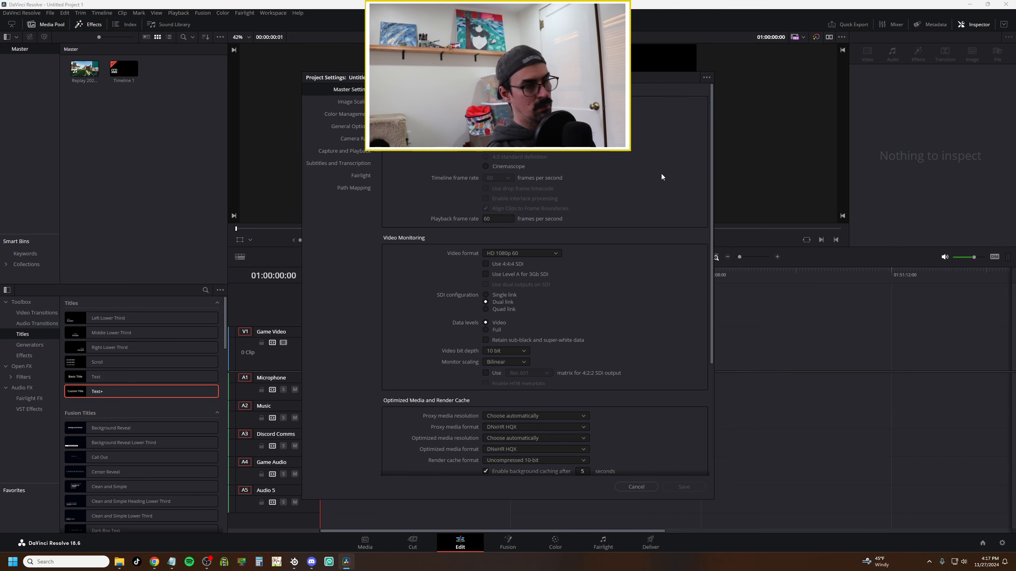
{"action": "type", "text": "2560"}
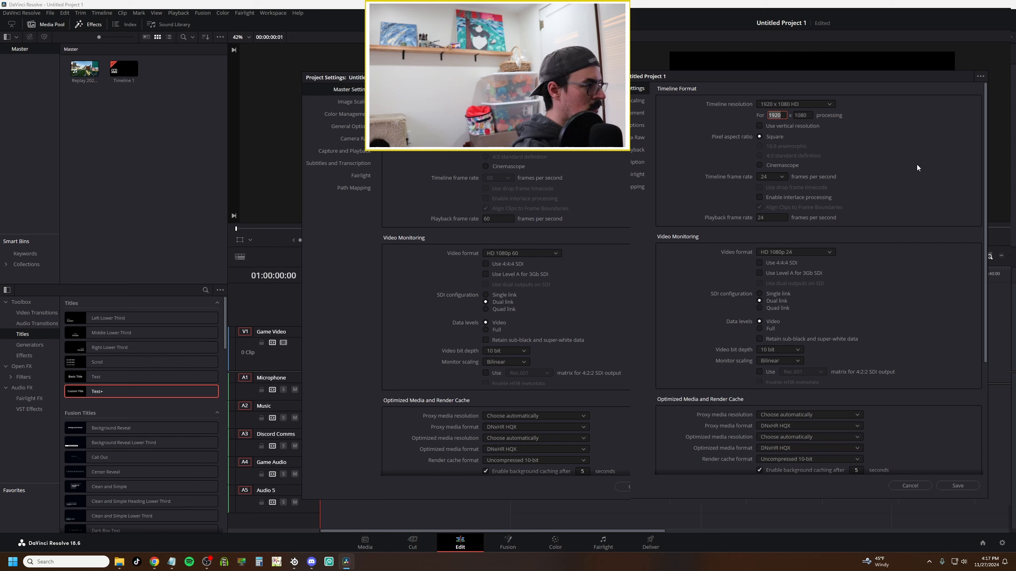
{"action": "key", "text": "Tab"}
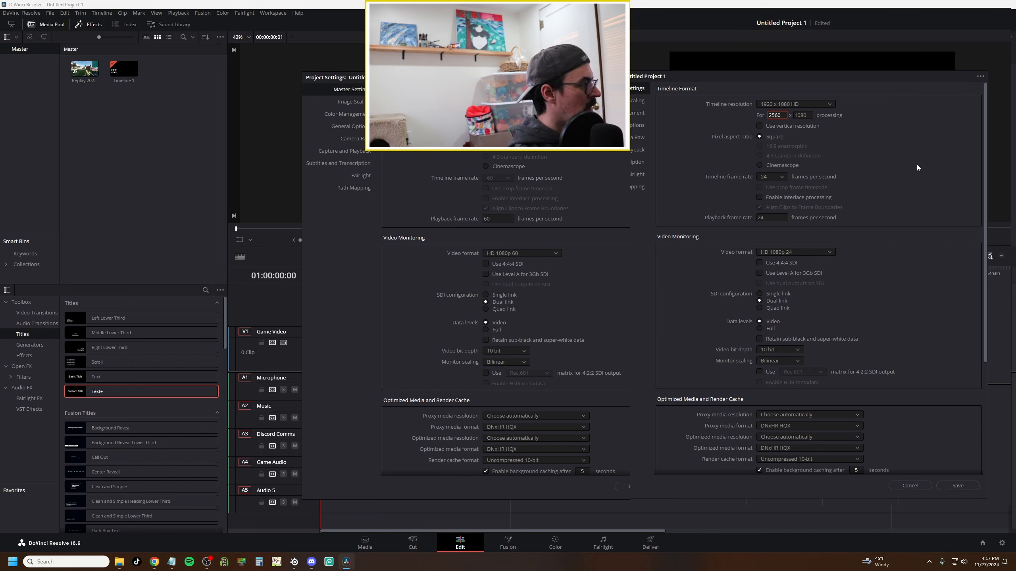
{"action": "type", "text": "1440"}
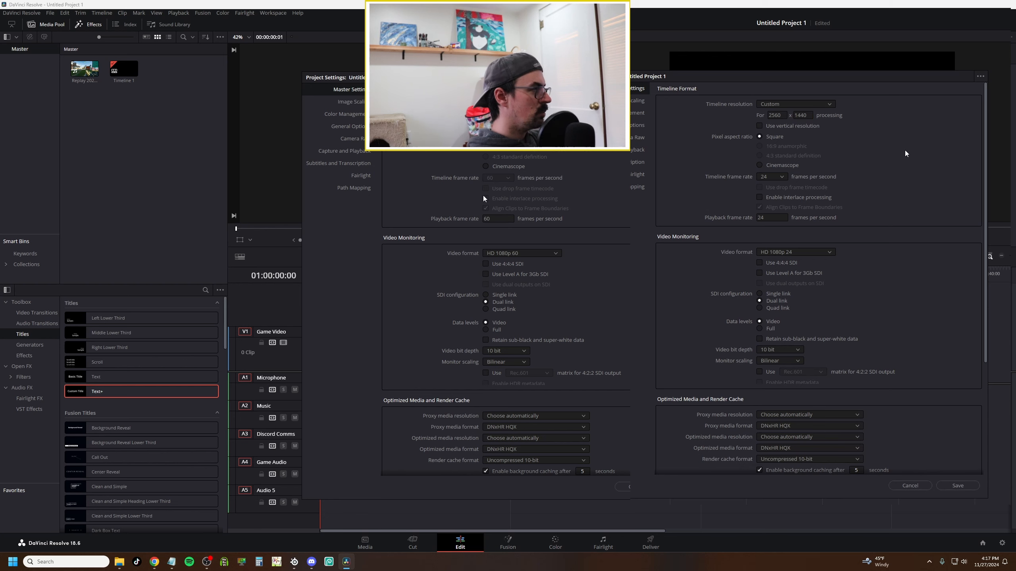
Set the timeline frame rate to 60 frames per second and save the project settings.
{"action": "left_click", "coordinate": [782, 177]}
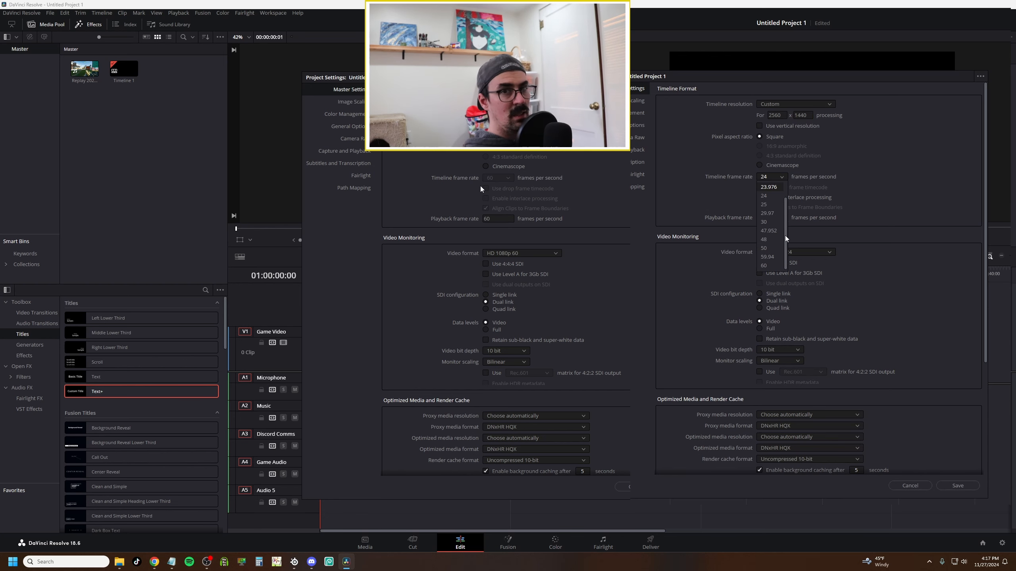
{"action": "left_click", "coordinate": [769, 265]}
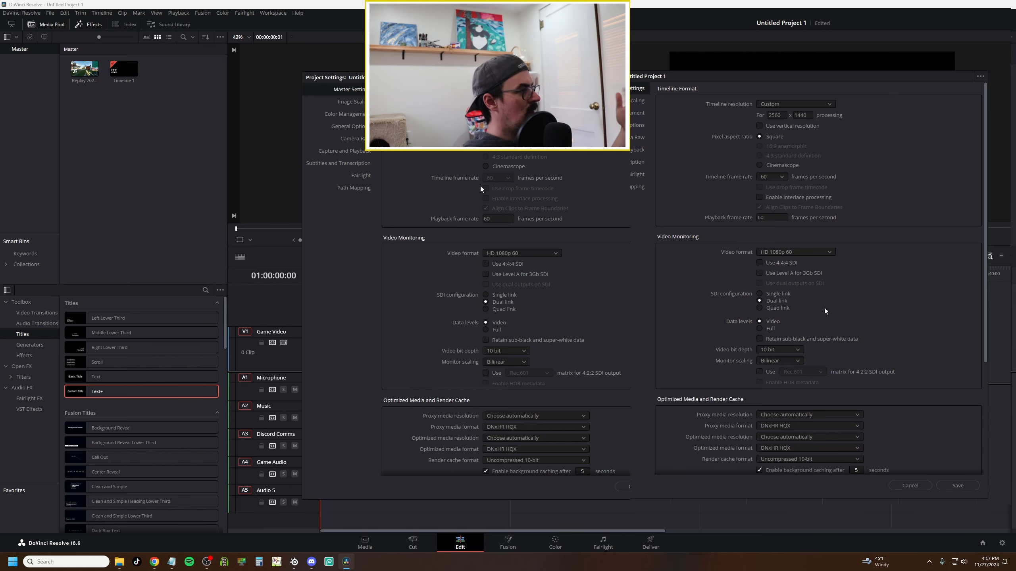
{"action": "left_click", "coordinate": [959, 485]}
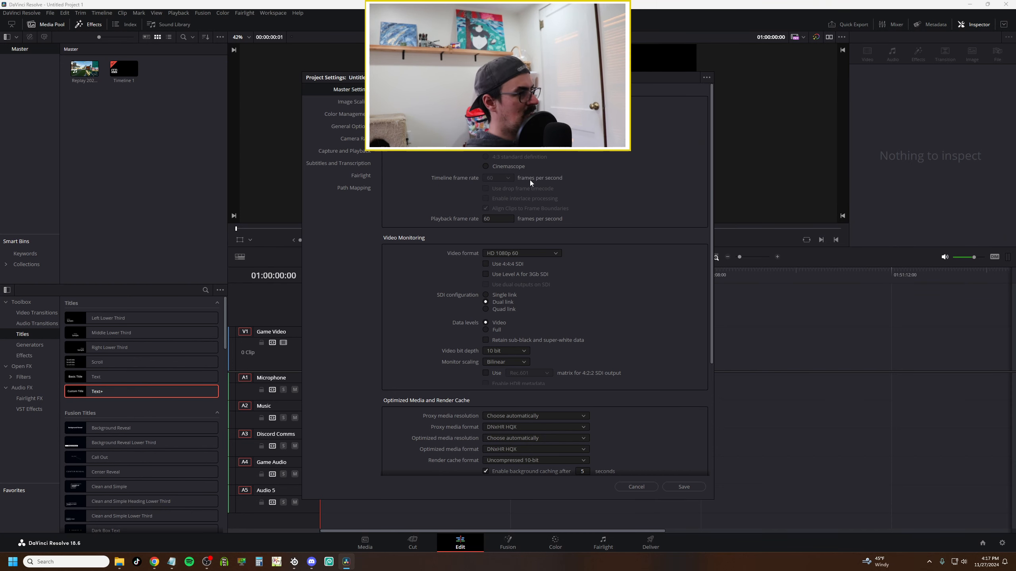
{"action": "left_click", "coordinate": [691, 487]}
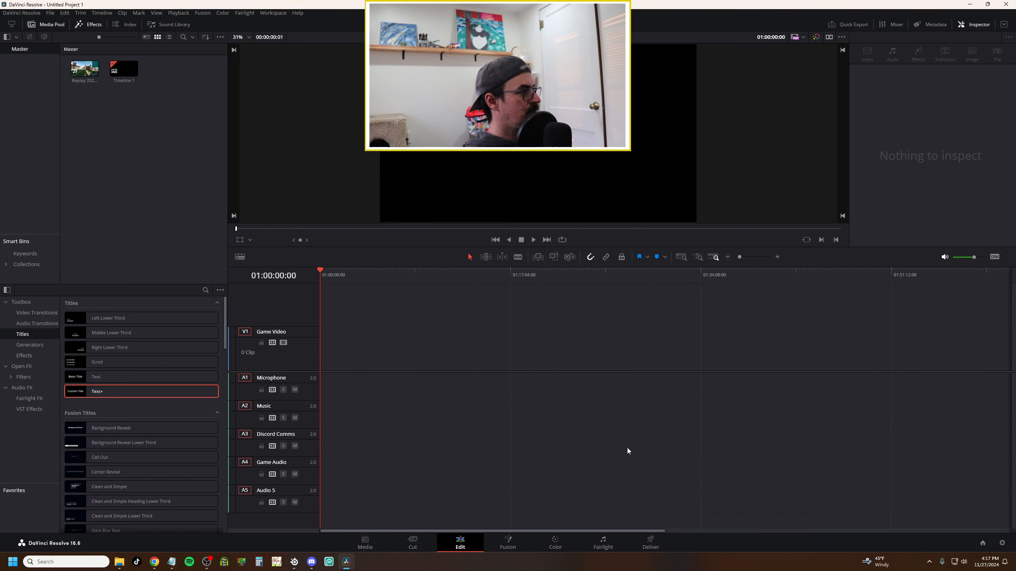
Import media into the media pool and place the Replay gameplay clip onto the timeline.
{"action": "right_click", "coordinate": [126, 140]}
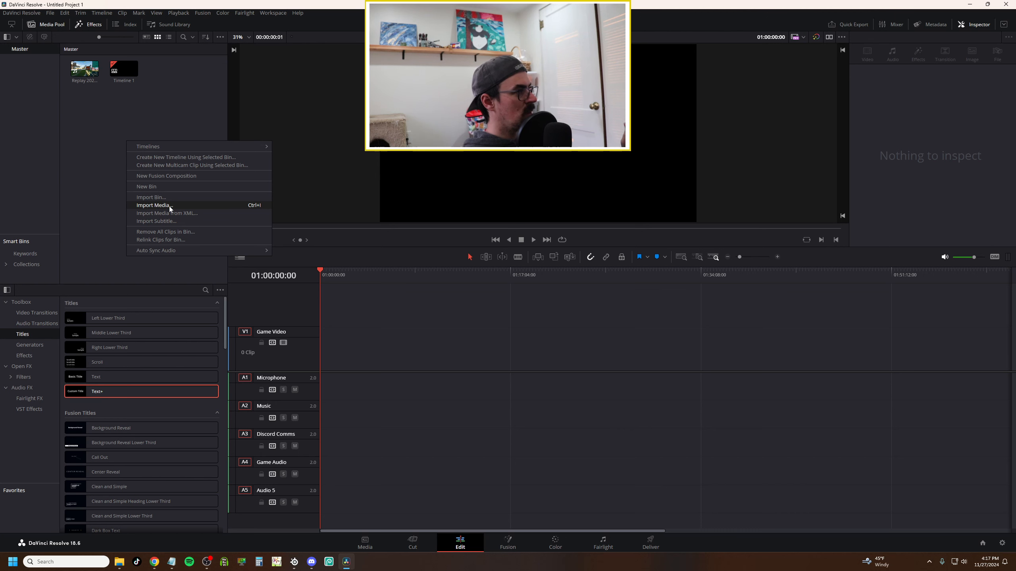
{"action": "left_click", "coordinate": [89, 121]}
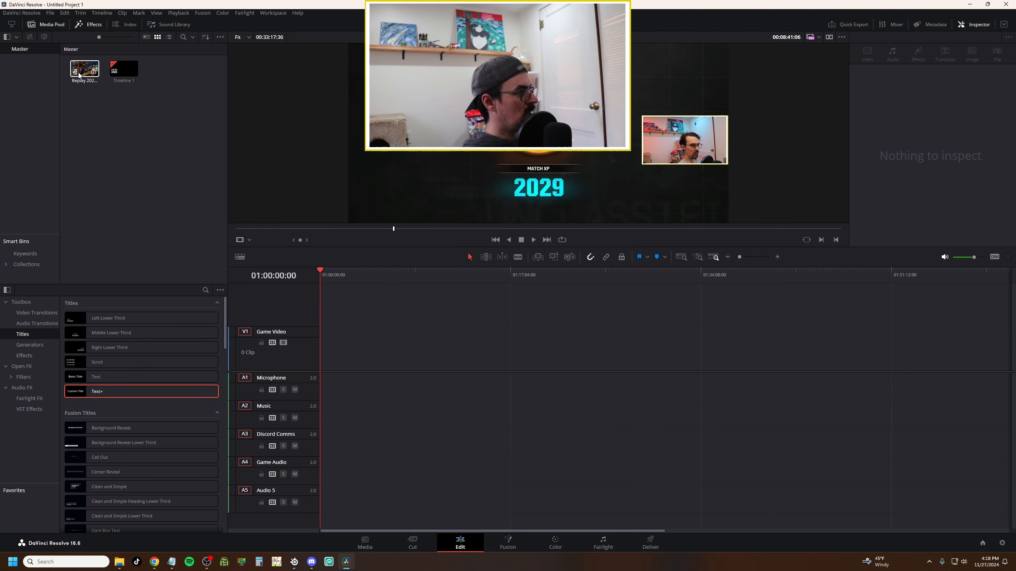
{"action": "left_click_drag", "start_coordinate": [79, 75], "coordinate": [324, 347]}
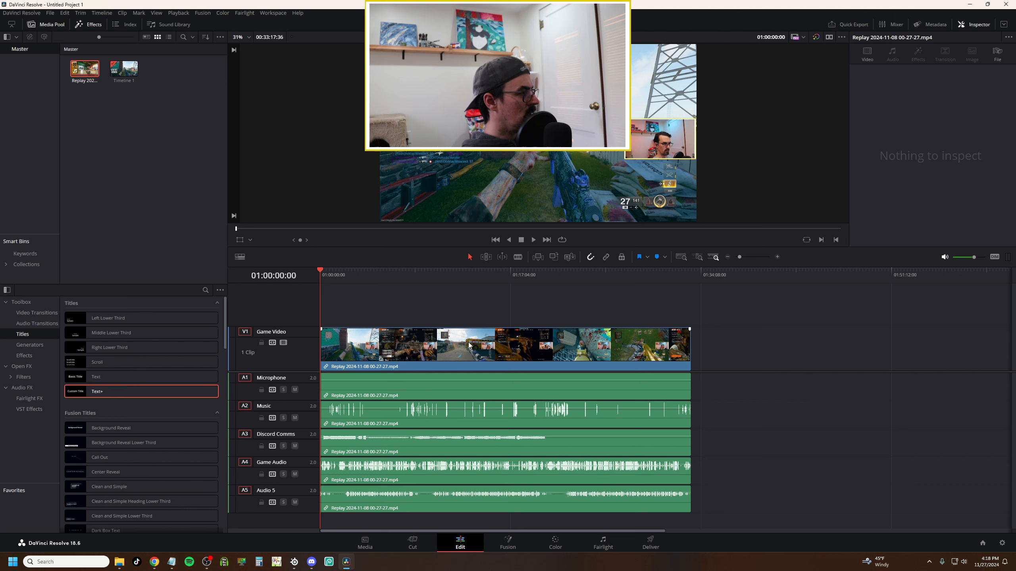
Delete the clip on the Microphone track and move the remaining audio clips up one track each.
{"action": "left_click_drag", "start_coordinate": [709, 386], "coordinate": [673, 508]}
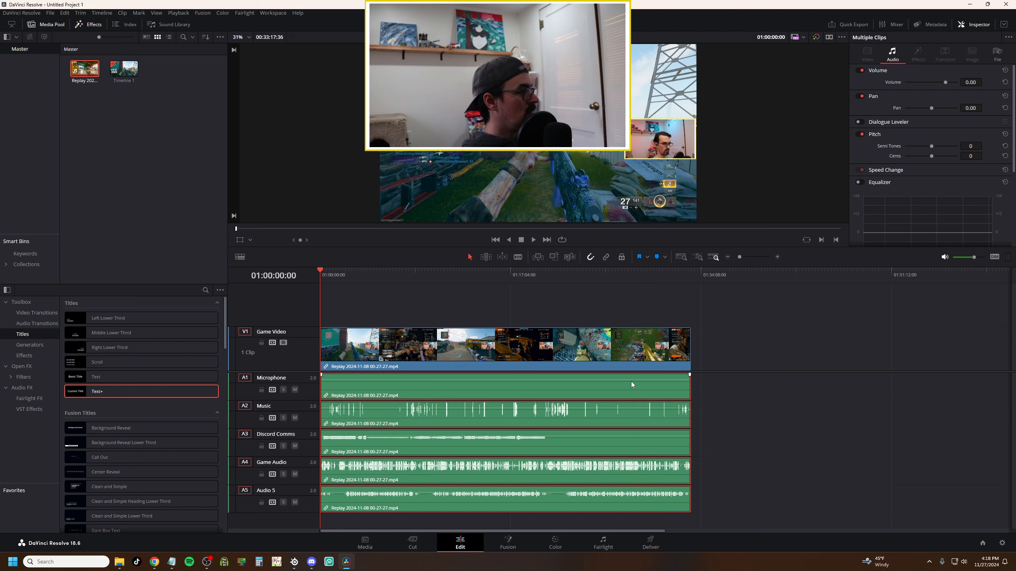
{"action": "left_click", "coordinate": [767, 388]}
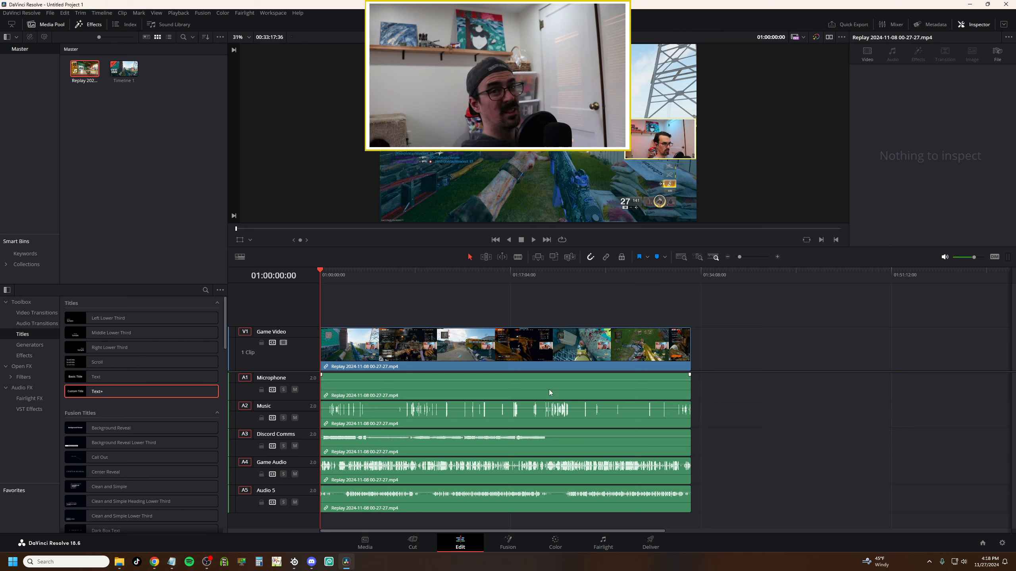
{"action": "left_click", "coordinate": [491, 393]}
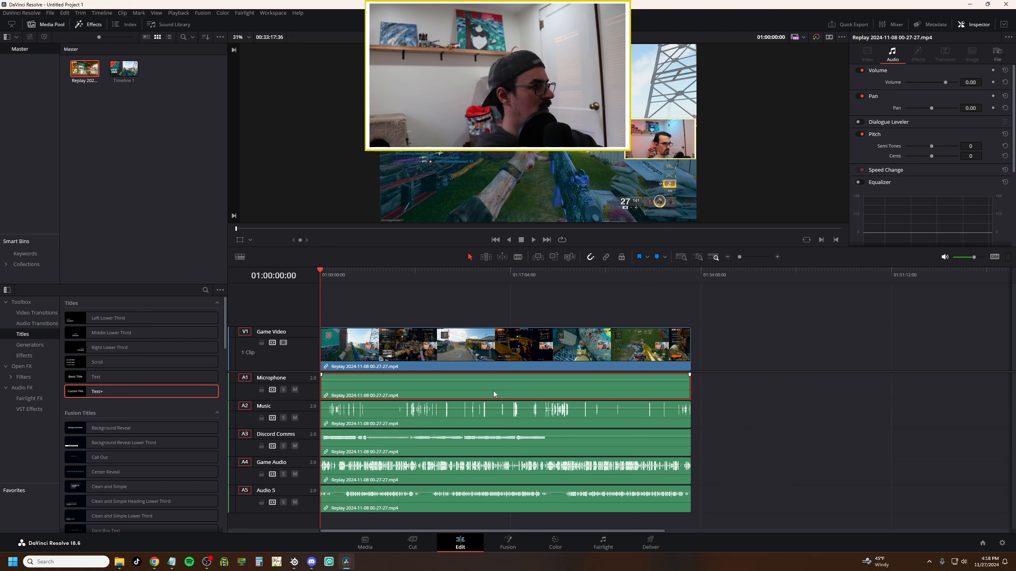
{"action": "key", "text": "Delete"}
{"action": "left_click_drag", "start_coordinate": [714, 399], "coordinate": [663, 503]}
{"action": "left_click_drag", "start_coordinate": [628, 423], "coordinate": [625, 398]}
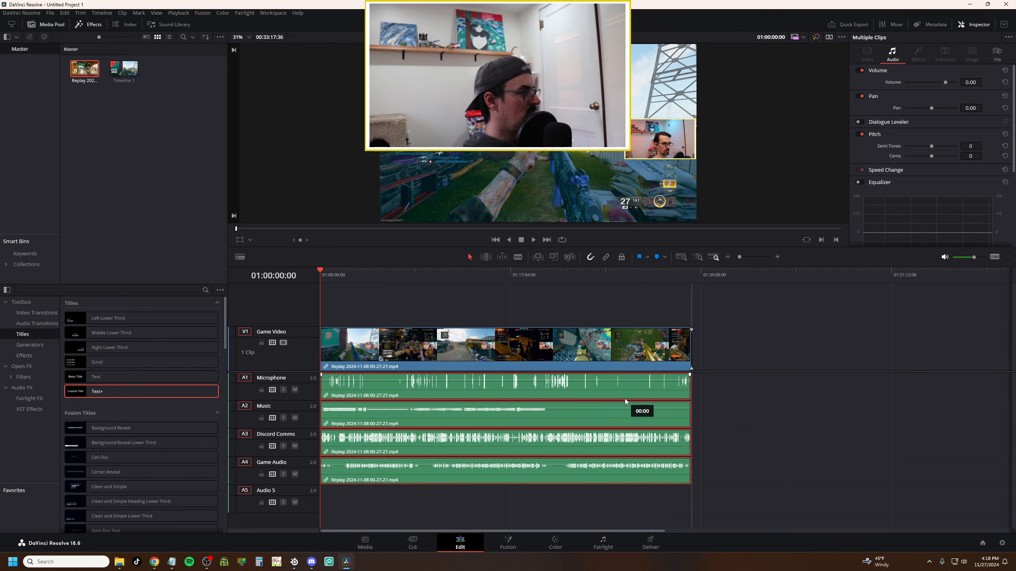
{"action": "left_click", "coordinate": [704, 410]}
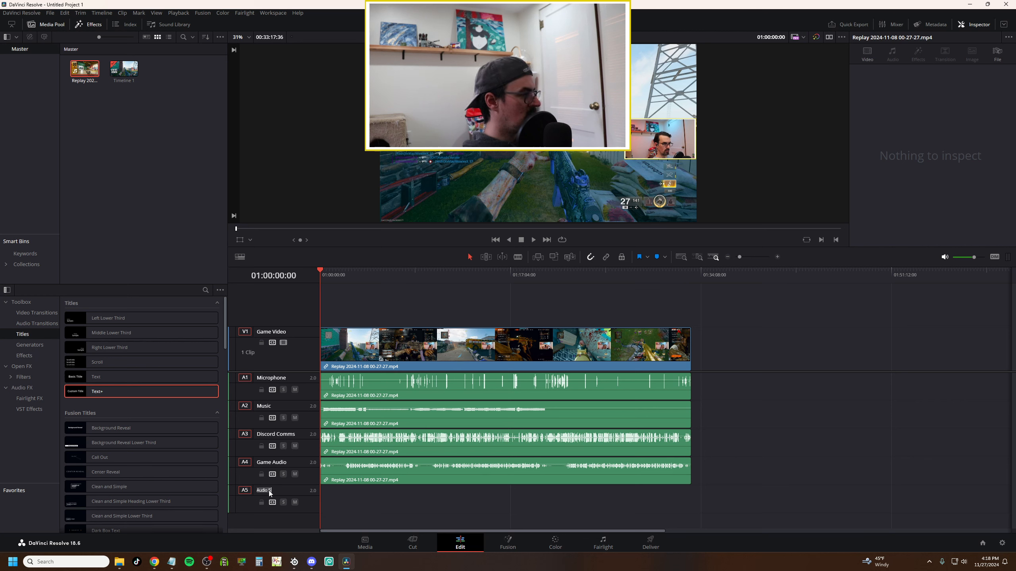
Select each audio clip on the Microphone, Music, Discord Comms and Game Audio tracks to check its contents.
{"action": "left_click", "coordinate": [465, 499]}
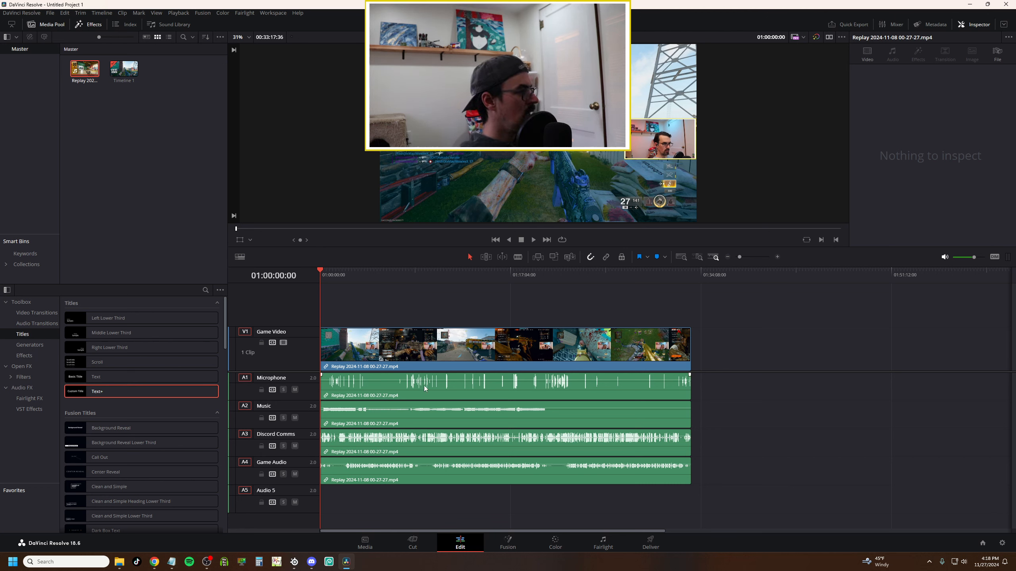
{"action": "left_click", "coordinate": [388, 388]}
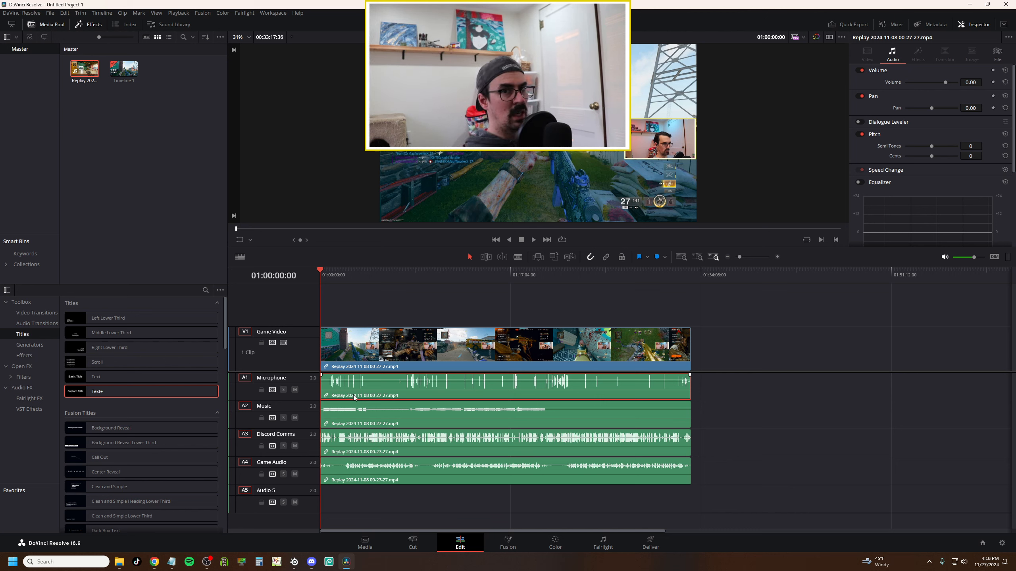
{"action": "left_click", "coordinate": [396, 424]}
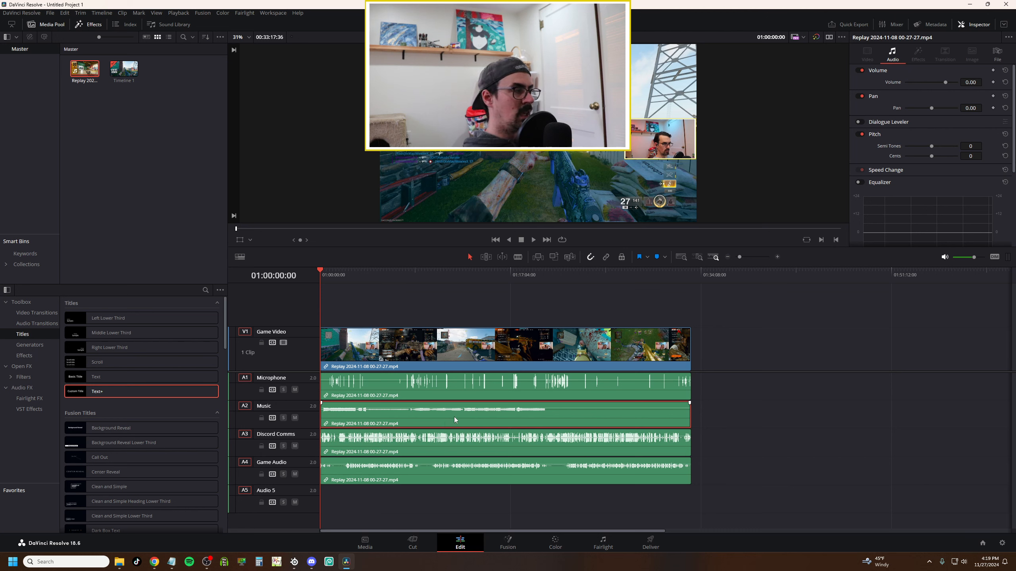
{"action": "left_click", "coordinate": [433, 448]}
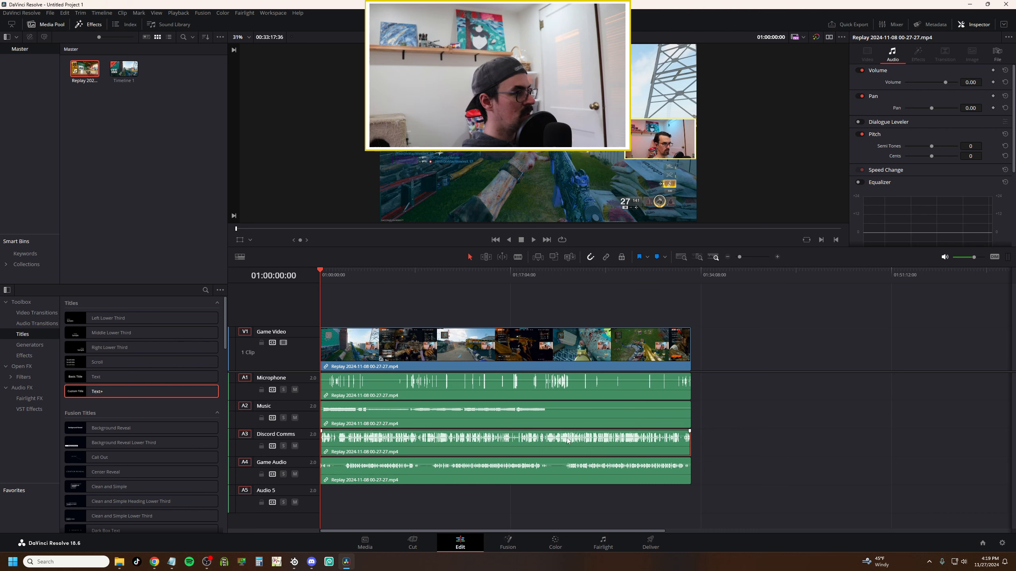
{"action": "left_click_drag", "start_coordinate": [621, 433], "coordinate": [621, 437]}
{"action": "key", "text": "ctrl+z"}
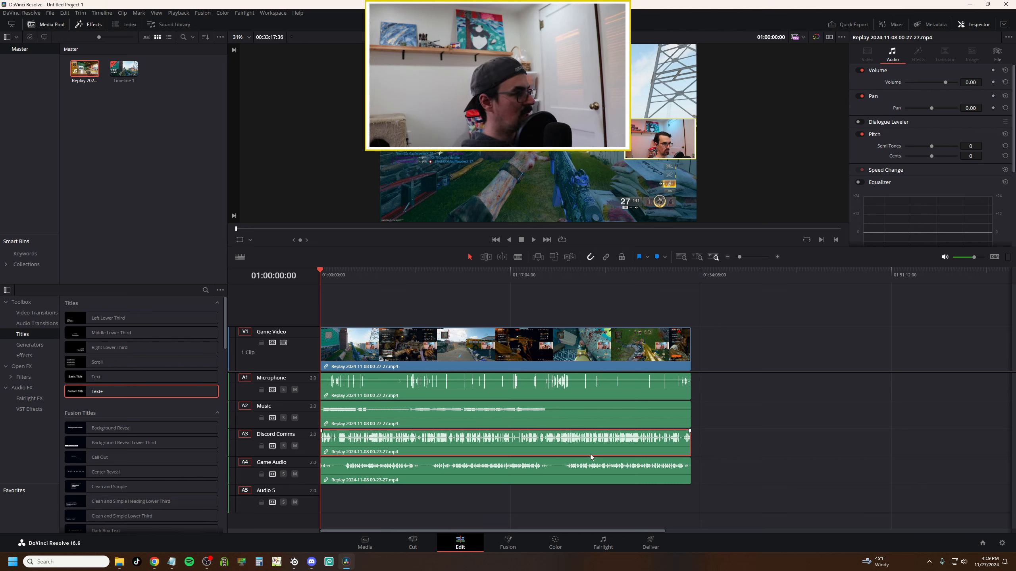
{"action": "left_click", "coordinate": [551, 498]}
{"action": "left_click", "coordinate": [521, 475]}
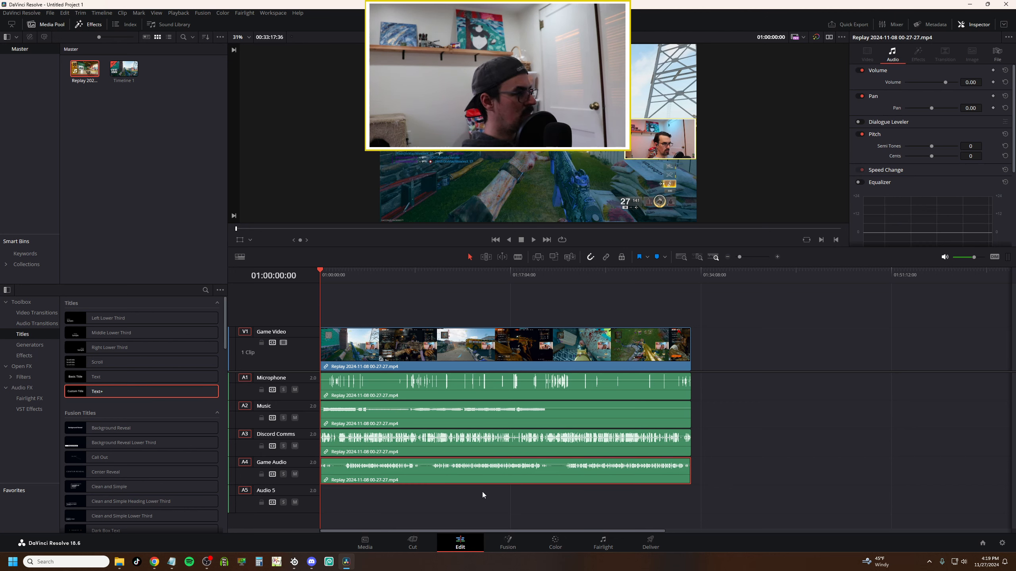
{"action": "left_click", "coordinate": [492, 497]}
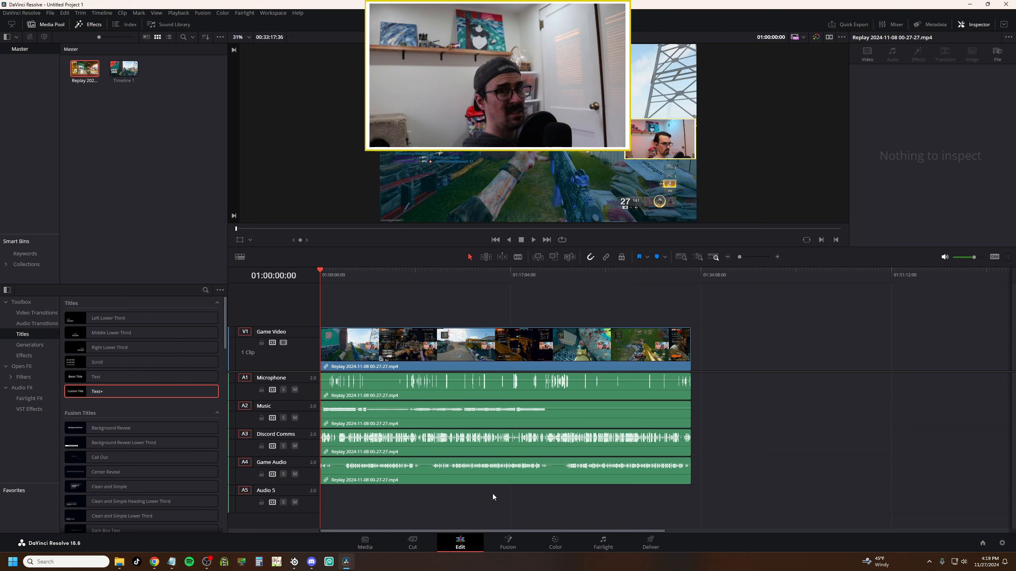